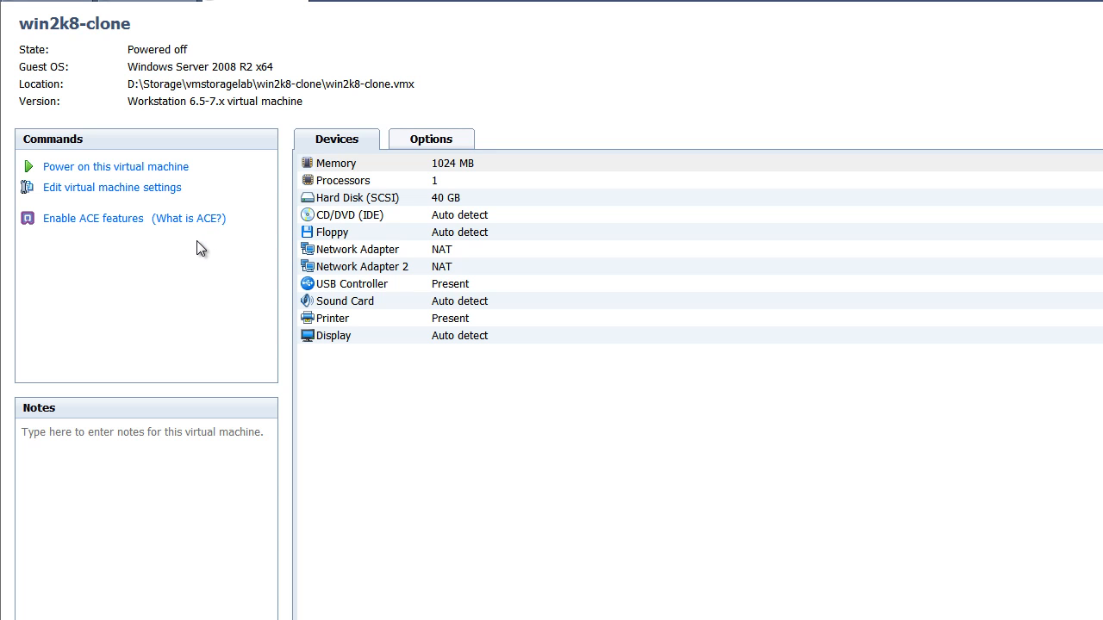
- Power on the win2k8-clone virtual machine
{"action": "left_click", "coordinate": [145, 168]}
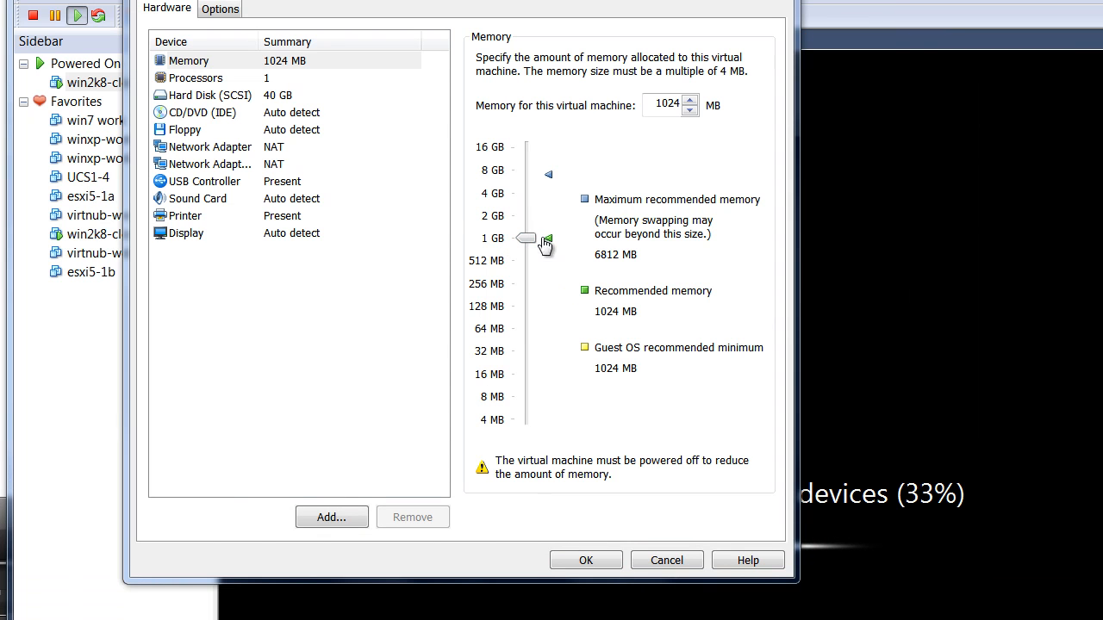
- Review the virtual machine's network adapter, processor and SCSI hard disk settings, and cancel out of the settings dialog
{"action": "left_click", "coordinate": [272, 151]}
{"action": "left_click", "coordinate": [277, 163]}
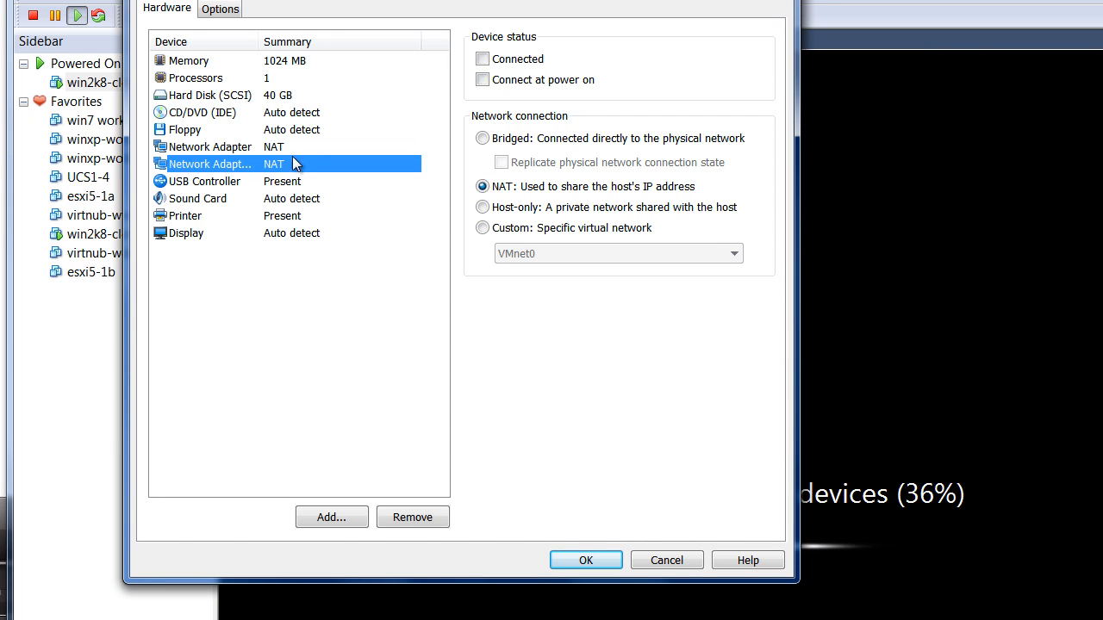
{"action": "left_click", "coordinate": [283, 148]}
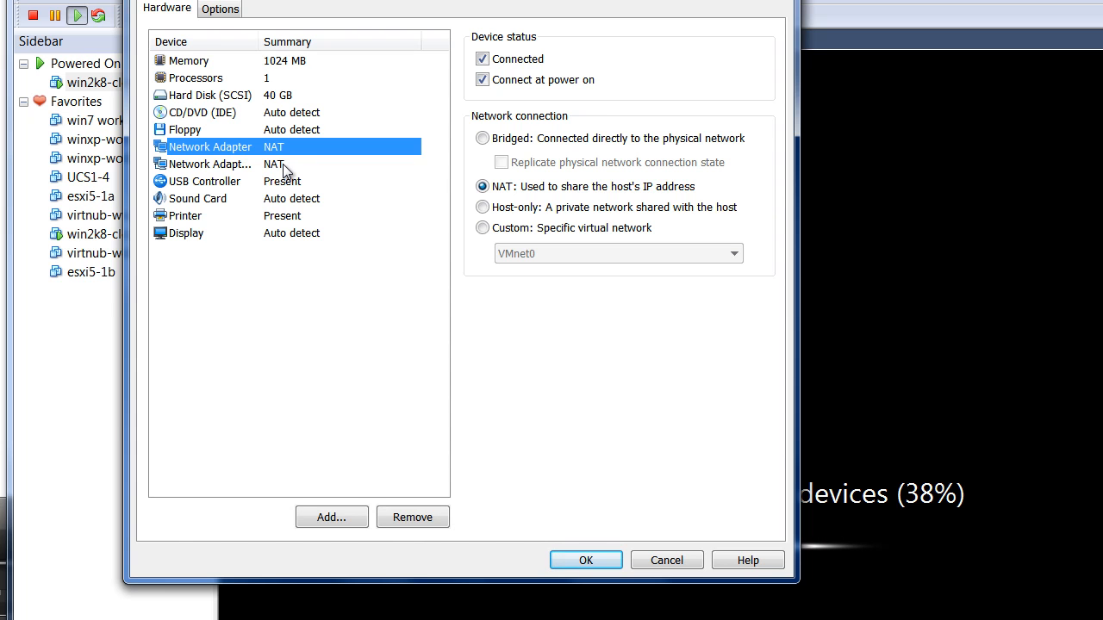
{"action": "left_click", "coordinate": [282, 163]}
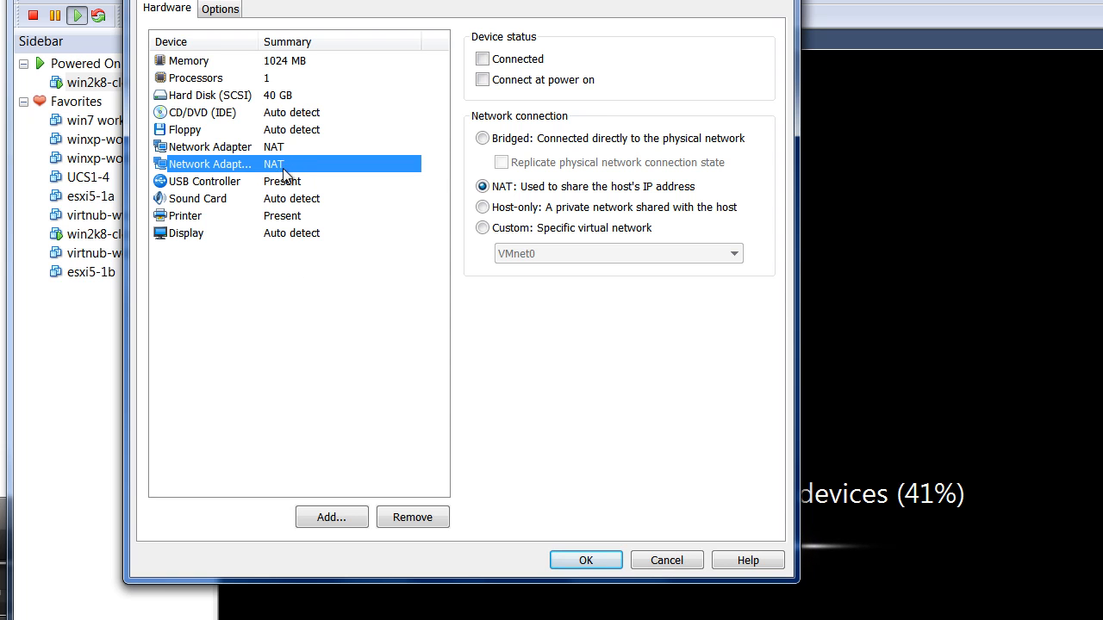
{"action": "left_click", "coordinate": [286, 78]}
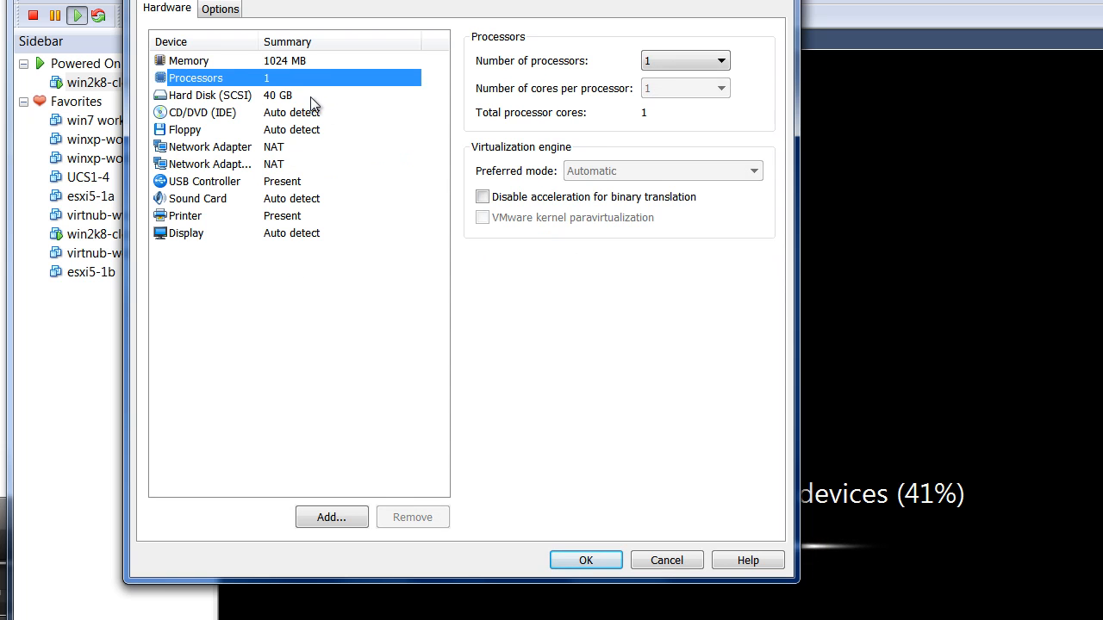
{"action": "left_click", "coordinate": [312, 96]}
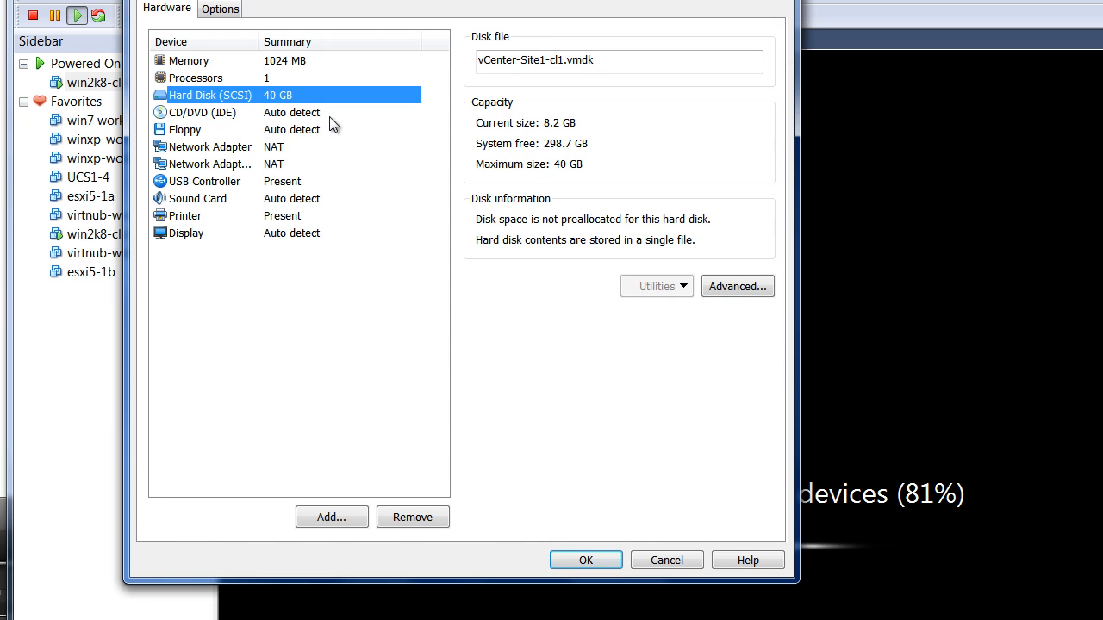
{"action": "left_click_drag", "start_coordinate": [340, 3], "coordinate": [287, 23]}
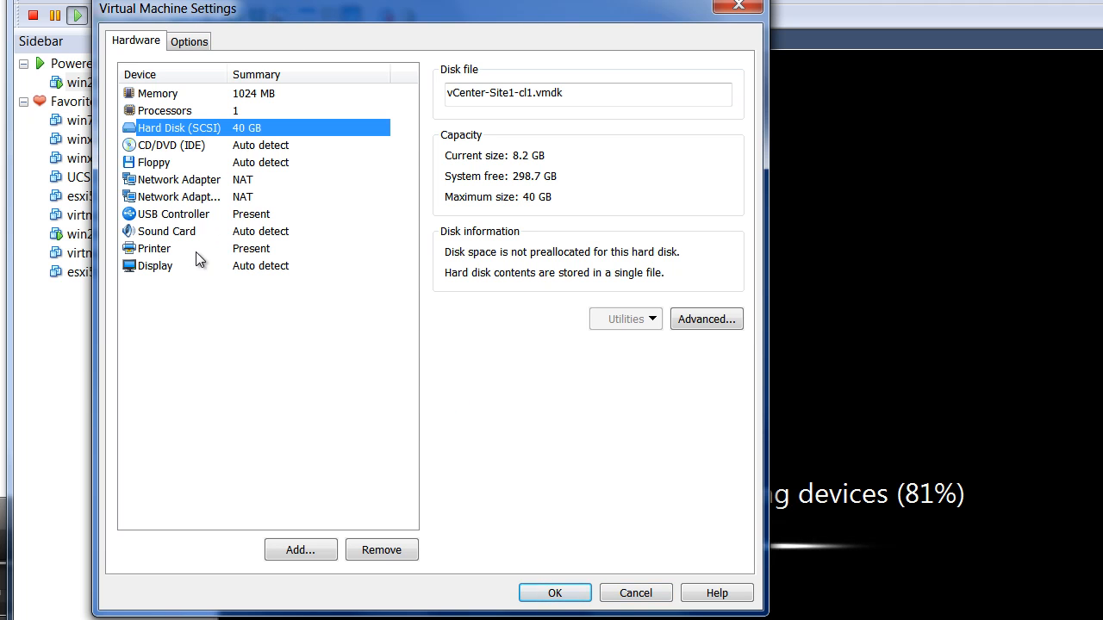
{"action": "left_click", "coordinate": [635, 593]}
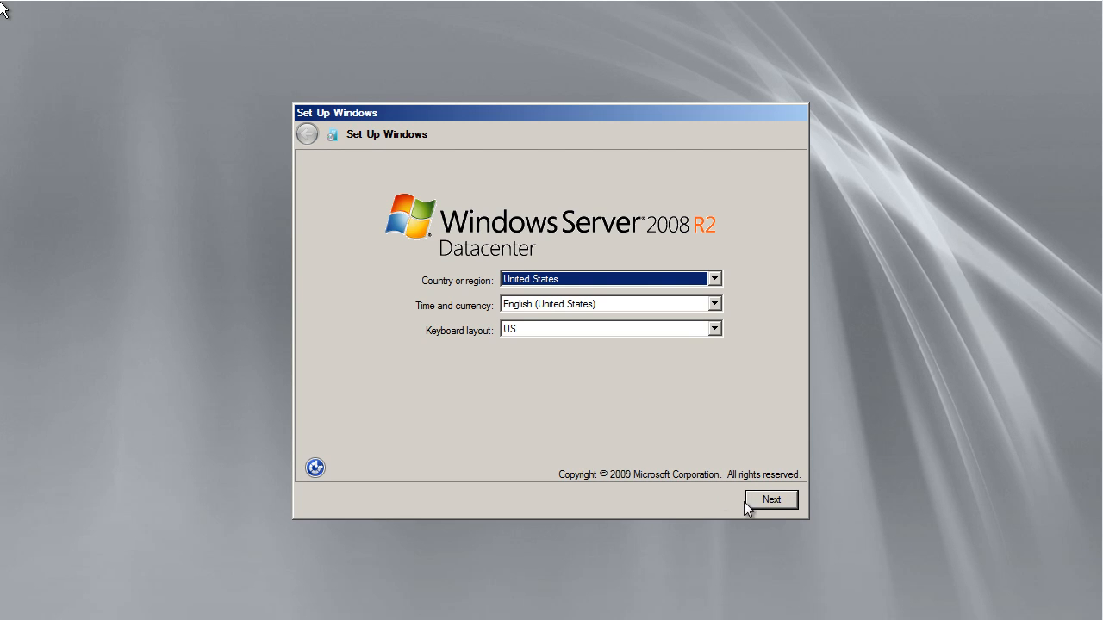
- Accept the United States regional settings and the license terms to complete the Windows Server 2008 R2 setup wizard
{"action": "left_click", "coordinate": [784, 505]}
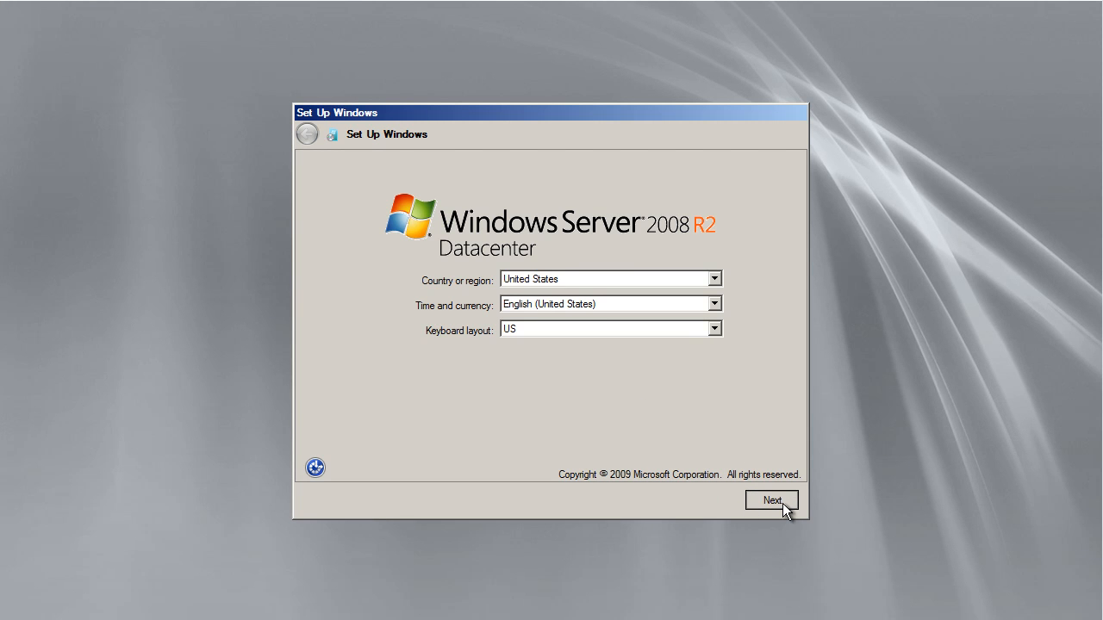
{"action": "left_click", "coordinate": [401, 444]}
{"action": "left_click", "coordinate": [772, 502]}
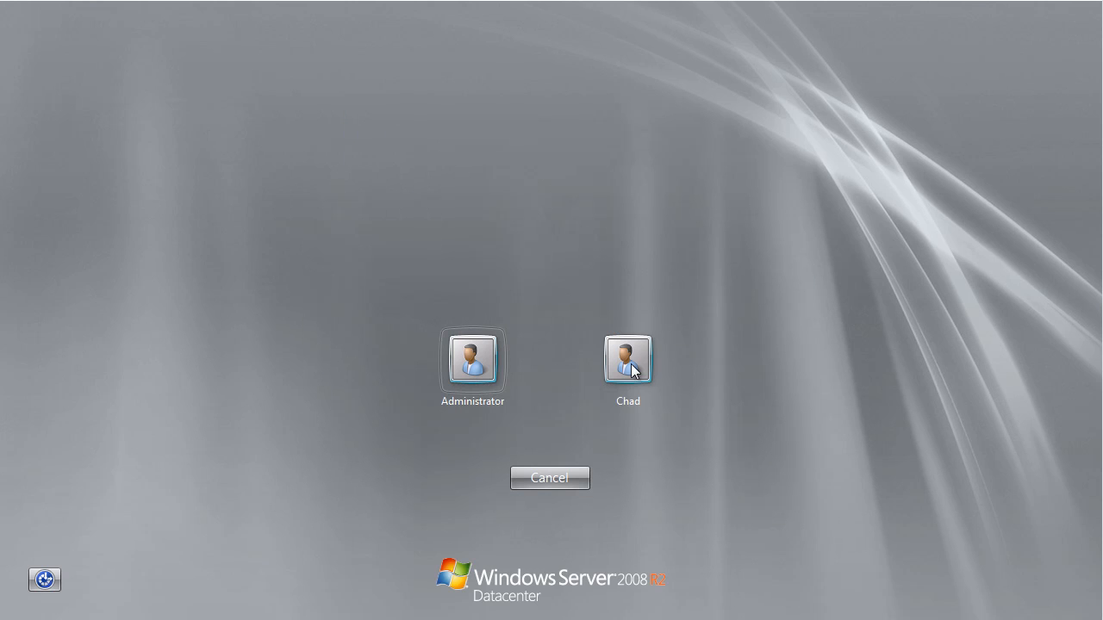
- Choose the Administrator account for logon and proceed to the required first-time password change
{"action": "left_click", "coordinate": [470, 369]}
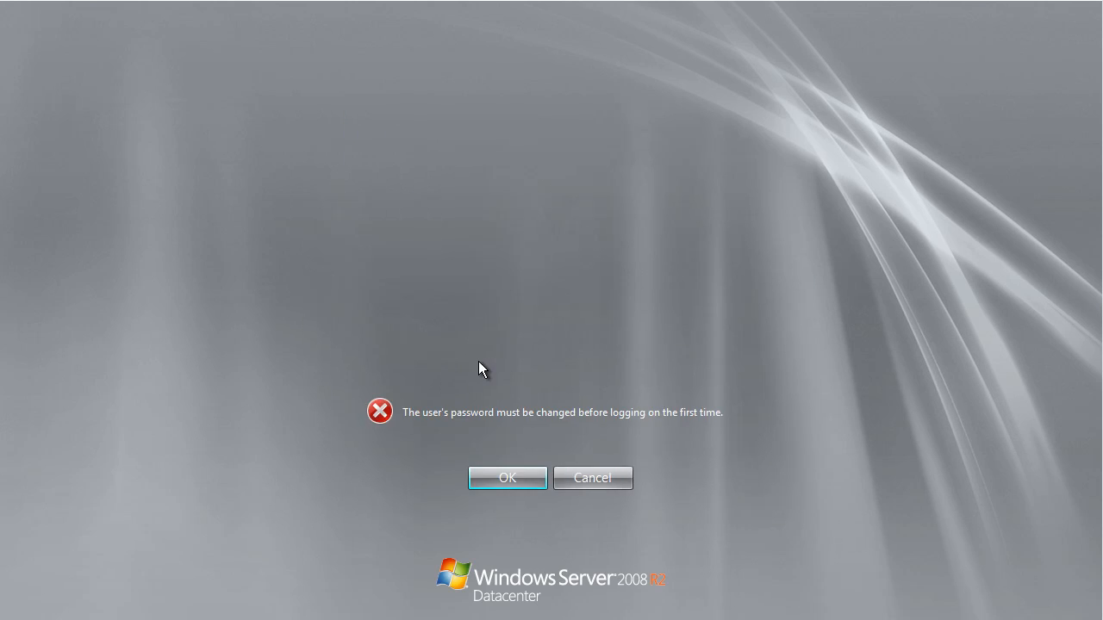
{"action": "left_click", "coordinate": [517, 479]}
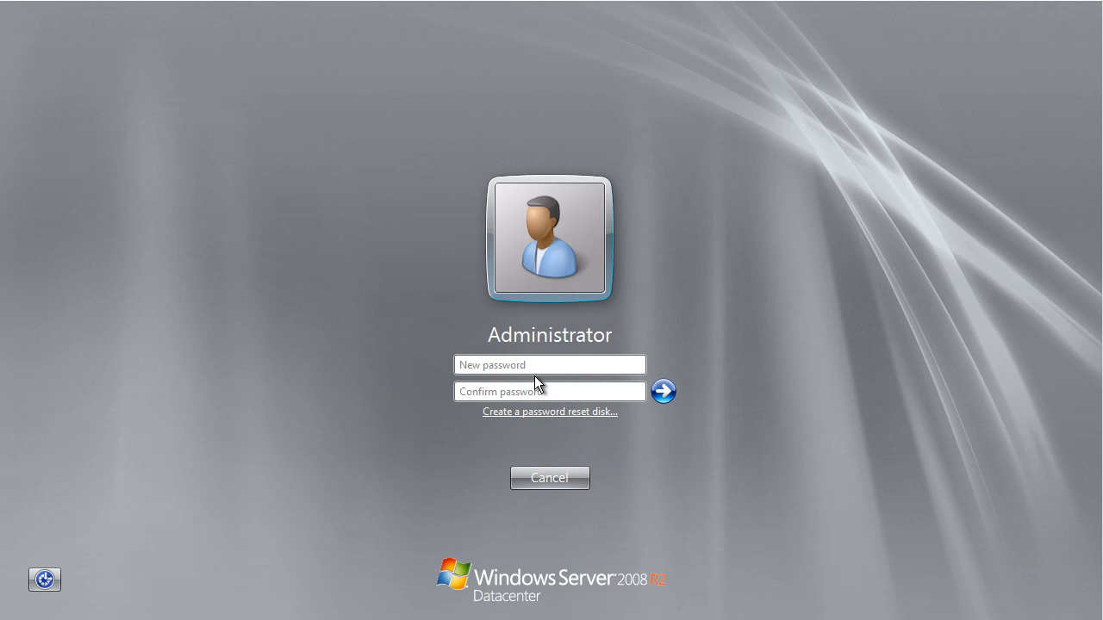
- Try to set a new password for the Administrator account in the new and confirm password fields
{"action": "type", "text": "*******"}
{"action": "key", "text": "Return"}
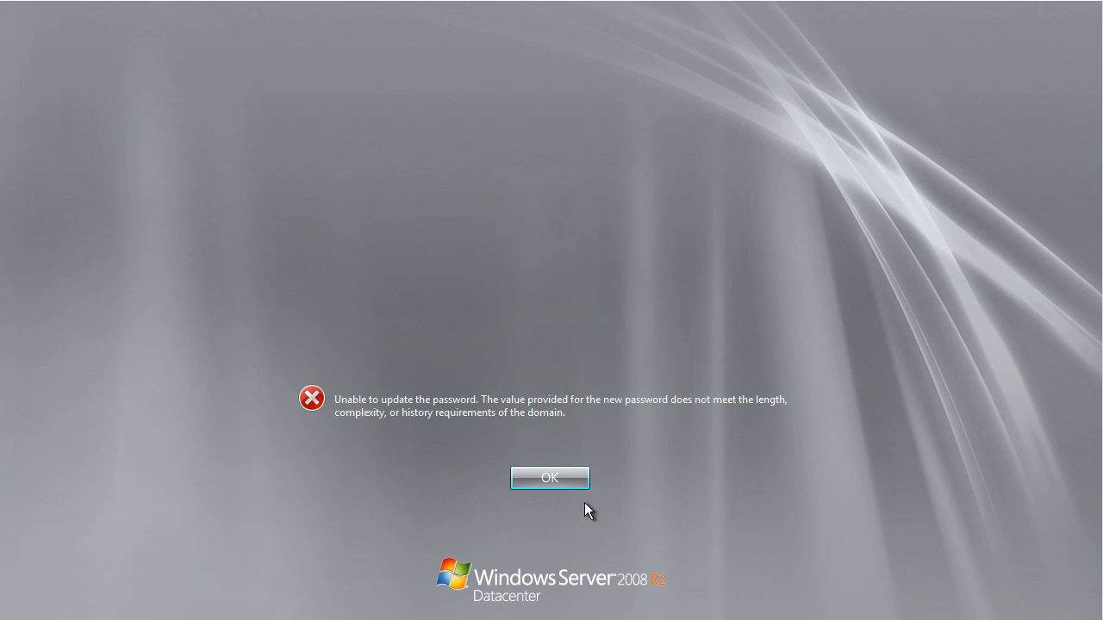
{"action": "left_click", "coordinate": [564, 480]}
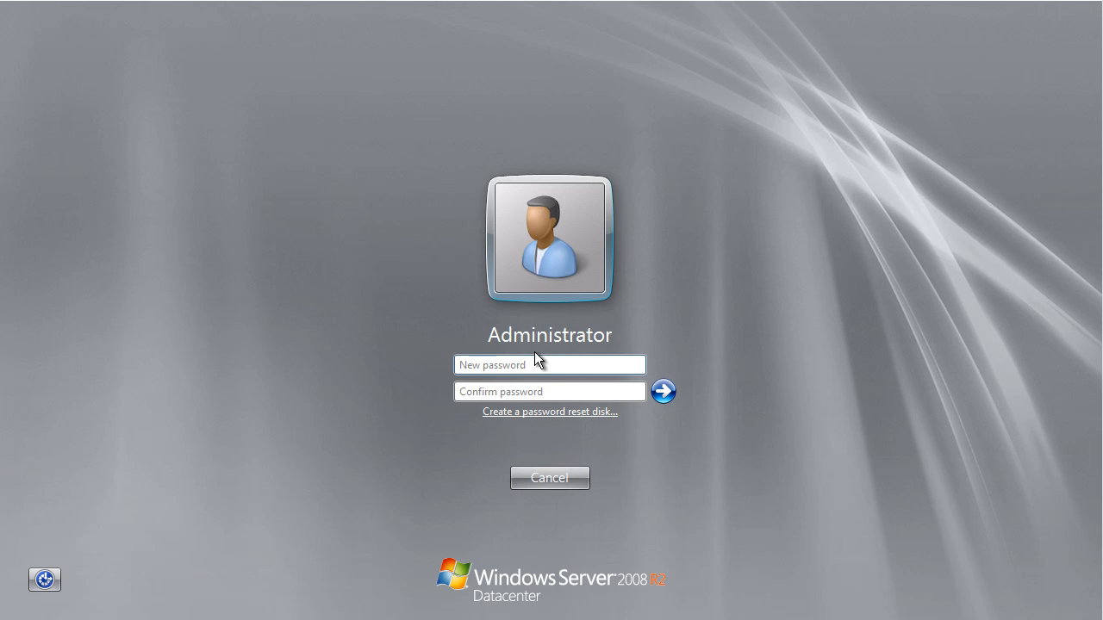
- Enter and confirm a new Administrator account password, submit the change and continue to the desktop
{"action": "type", "text": "••••••••••"}
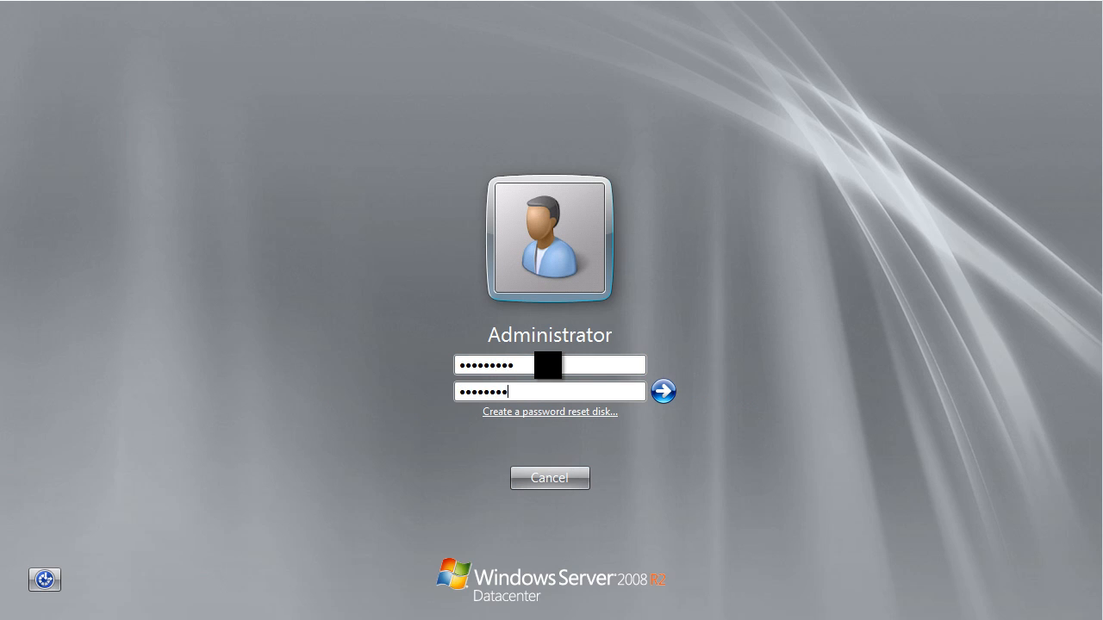
{"action": "left_click", "coordinate": [571, 367]}
{"action": "type", "text": "•"}
{"action": "left_click", "coordinate": [663, 391]}
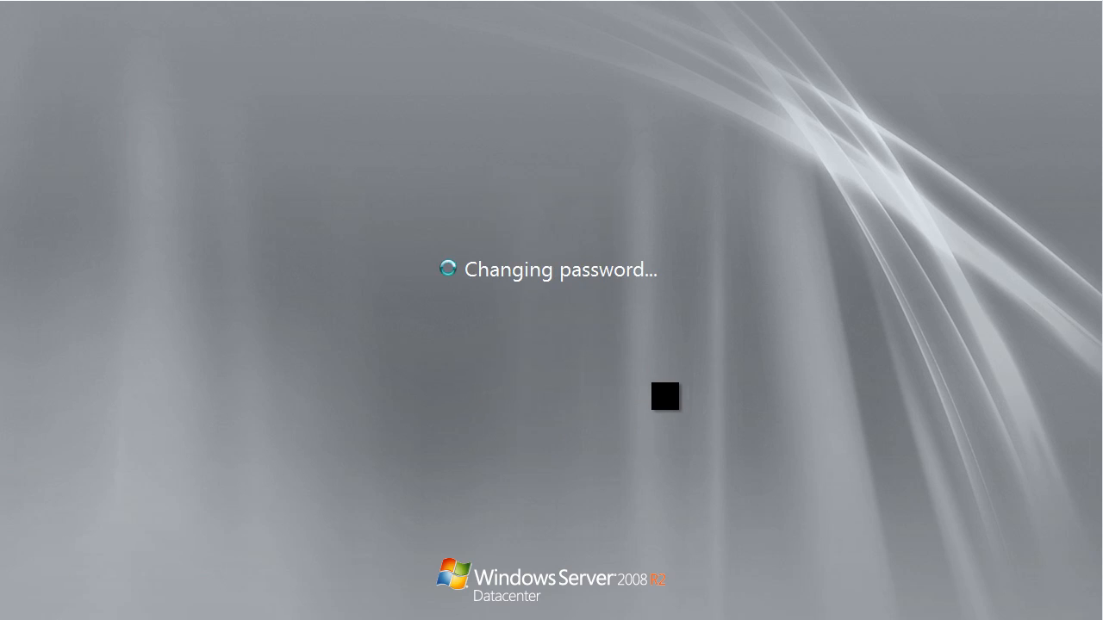
{"action": "left_click", "coordinate": [568, 475]}
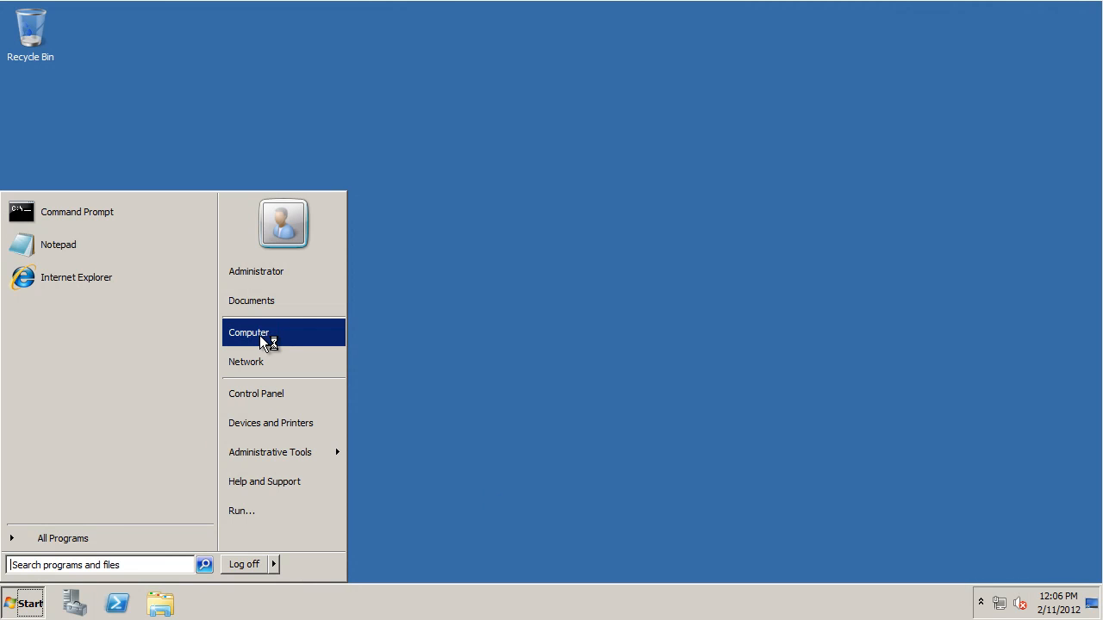
- Open the Network and Sharing Center from the Network window and check the status of Local Area Connection 2
{"action": "left_click", "coordinate": [260, 372]}
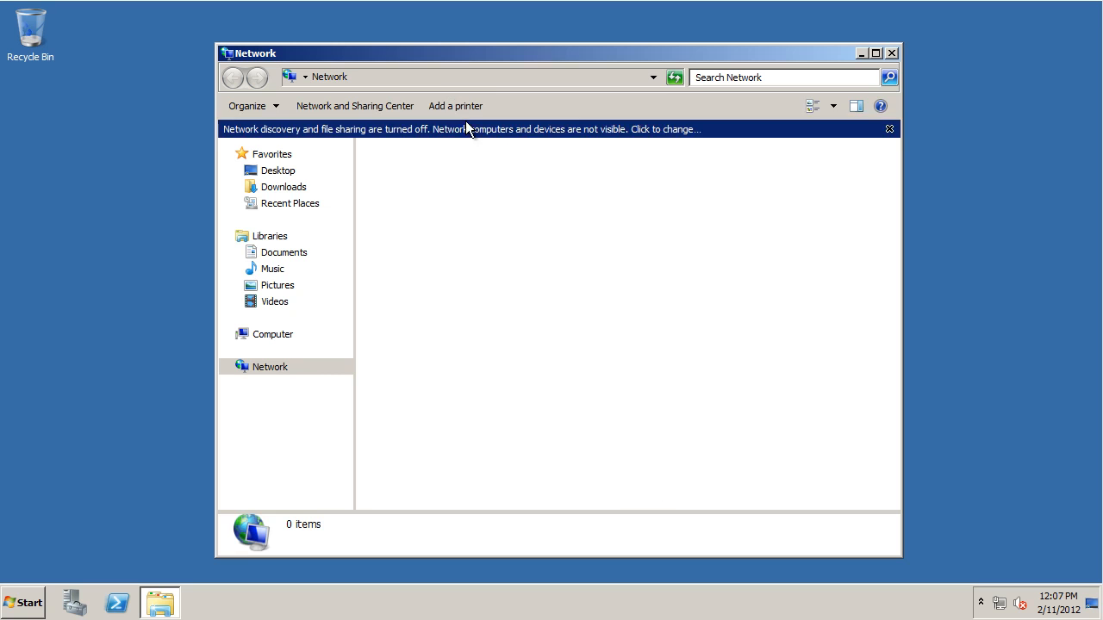
{"action": "left_click", "coordinate": [466, 120]}
{"action": "left_click", "coordinate": [603, 277]}
{"action": "left_click", "coordinate": [355, 108]}
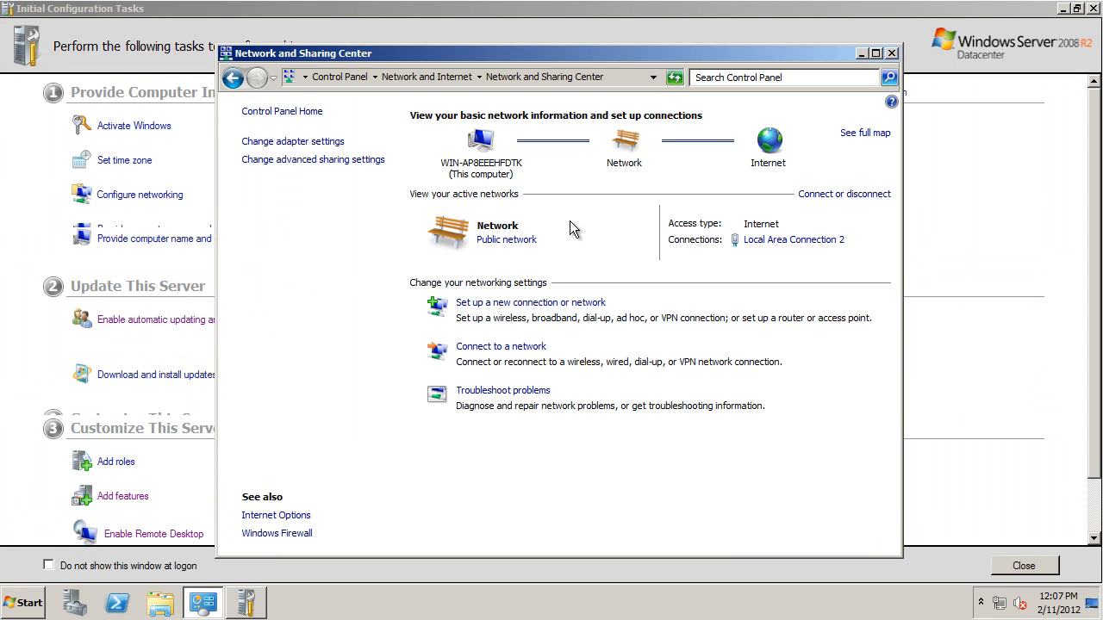
{"action": "left_click", "coordinate": [788, 242]}
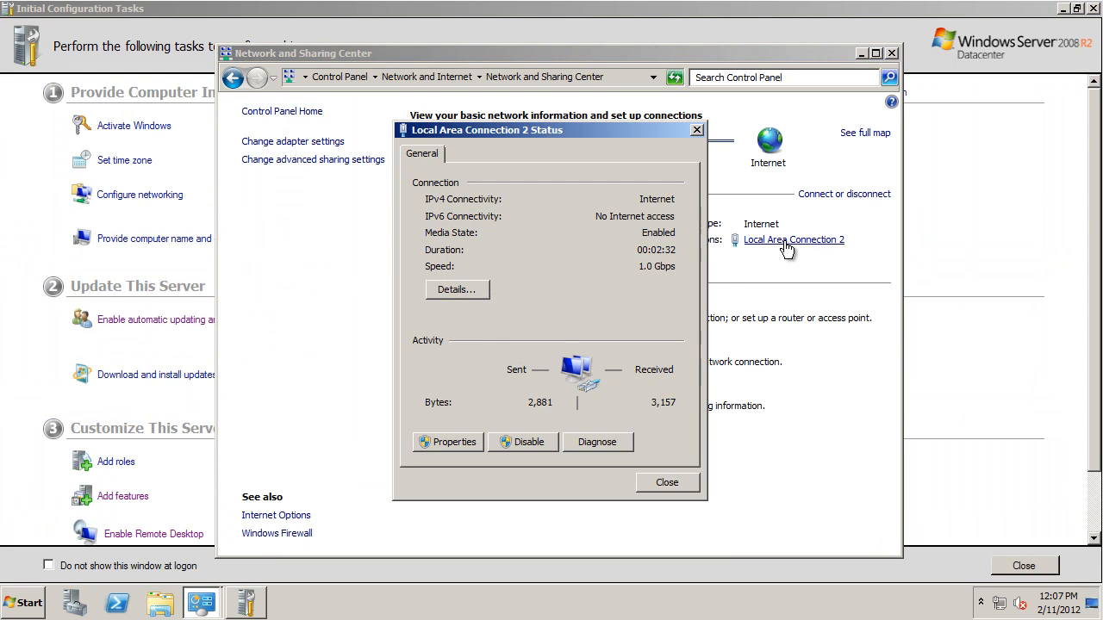
{"action": "left_click", "coordinate": [652, 483]}
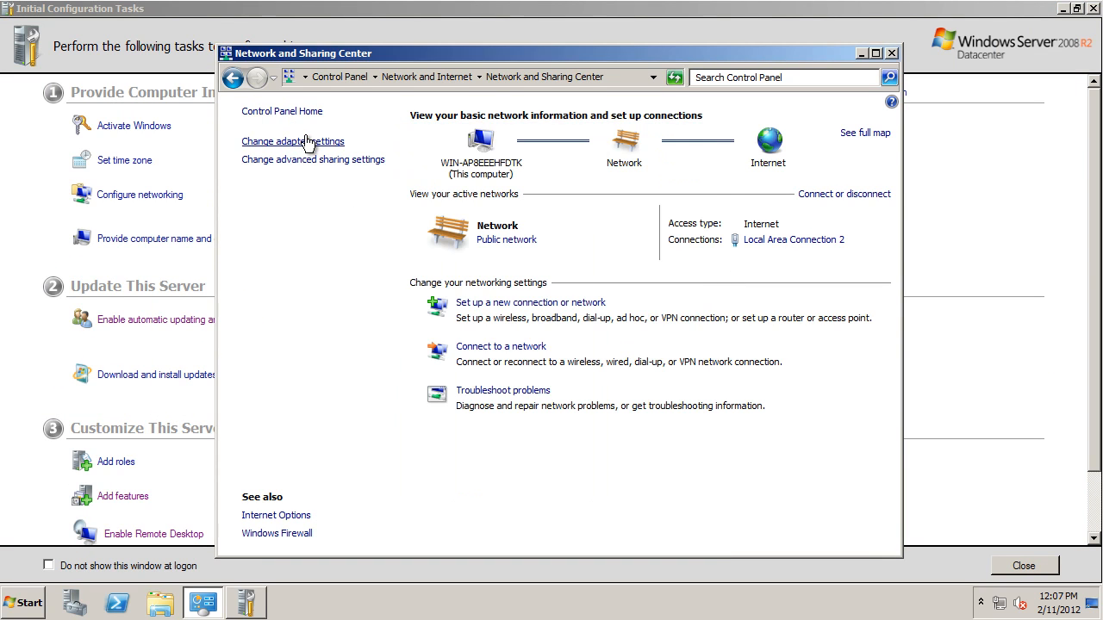
- Open the network adapter settings and rename Local Area Connection 2 as Production
{"action": "left_click", "coordinate": [321, 141]}
{"action": "left_click", "coordinate": [305, 159]}
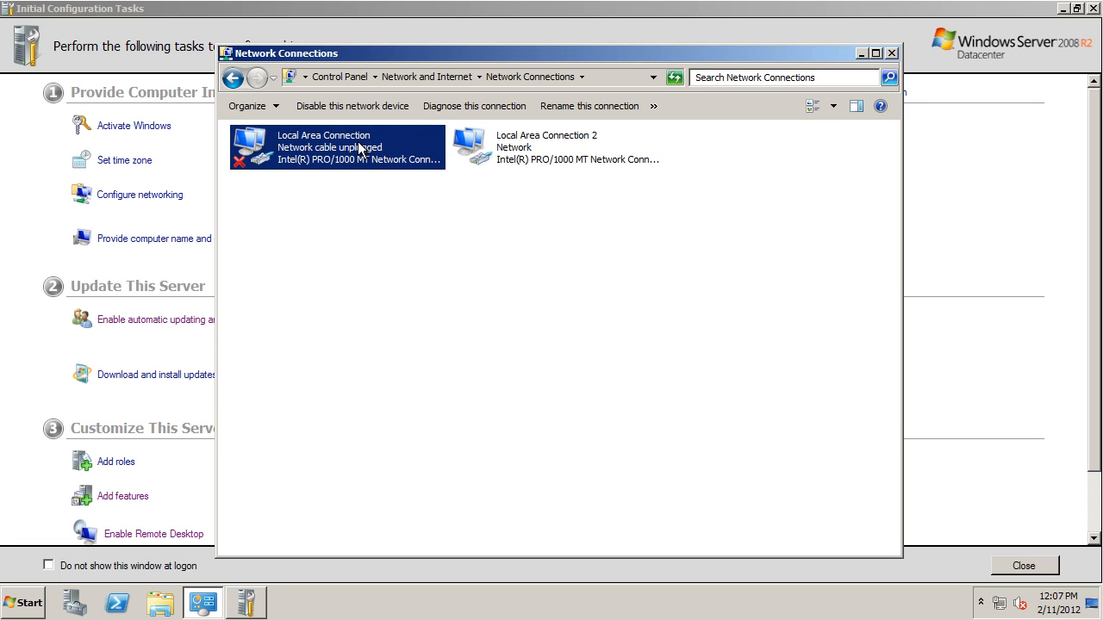
{"action": "left_click", "coordinate": [567, 132]}
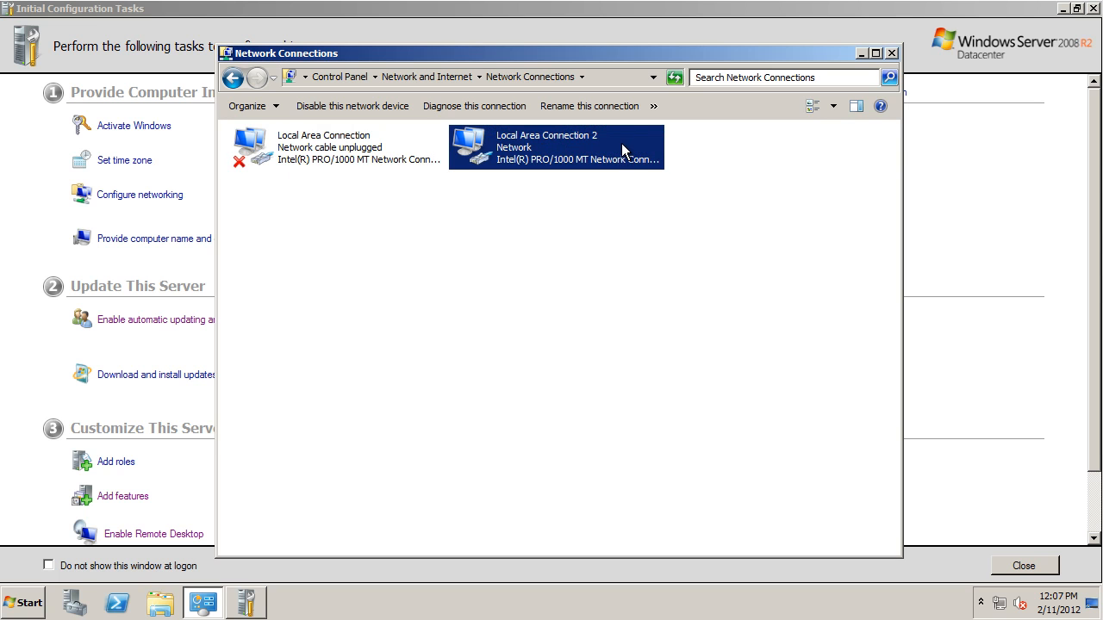
{"action": "right_click", "coordinate": [578, 141]}
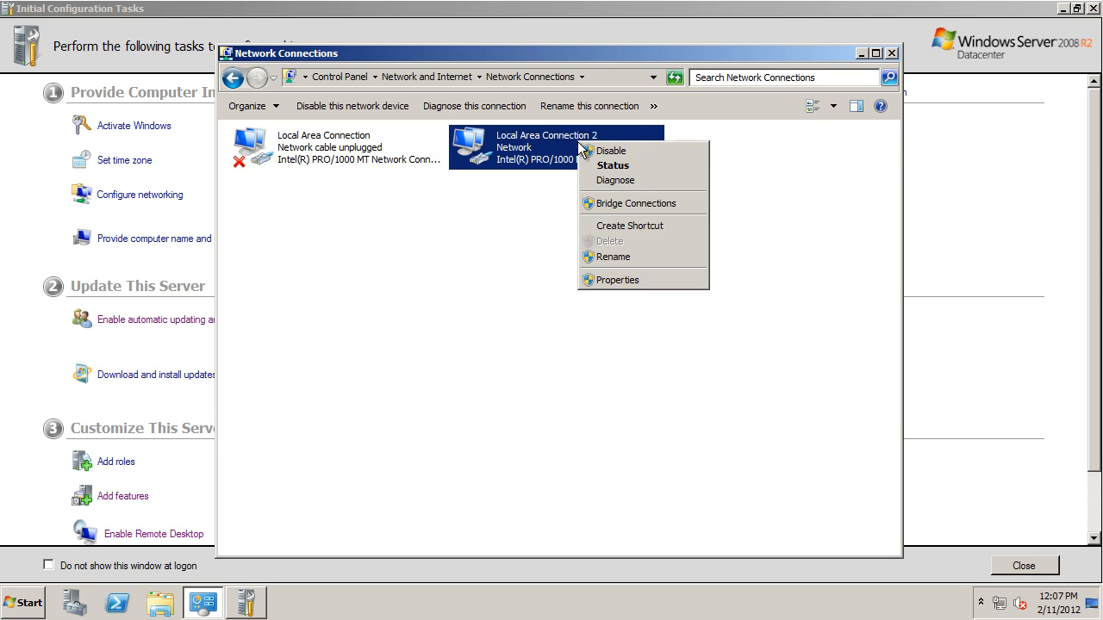
{"action": "left_click", "coordinate": [620, 257]}
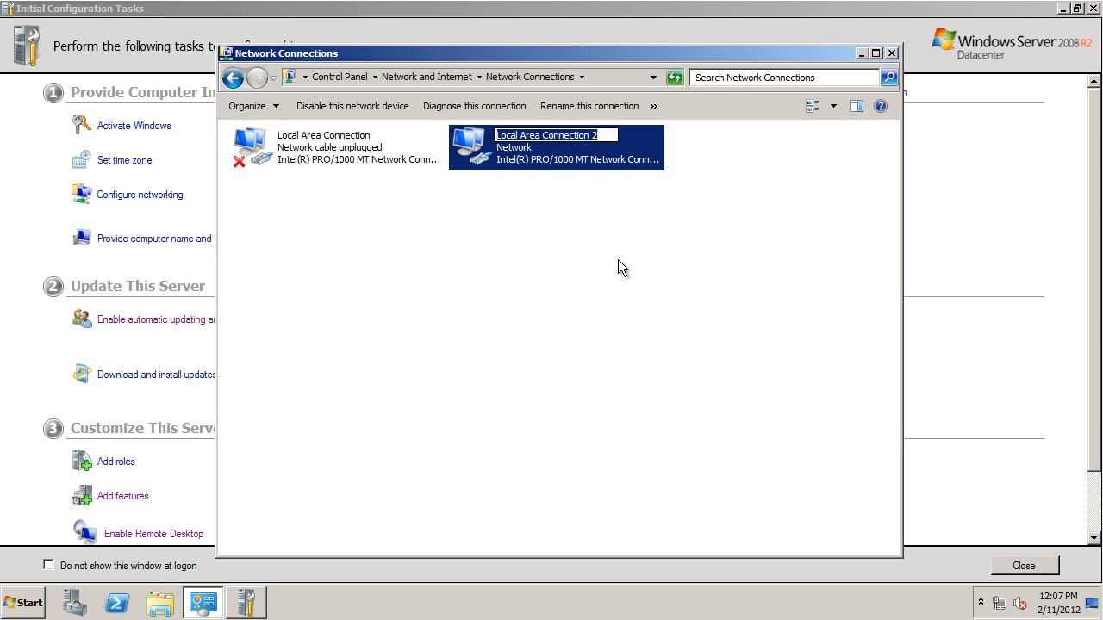
{"action": "type", "text": "Pr"}
{"action": "key", "text": "BackSpace"}
{"action": "key", "text": "BackSpace"}
{"action": "type", "text": "Production"}
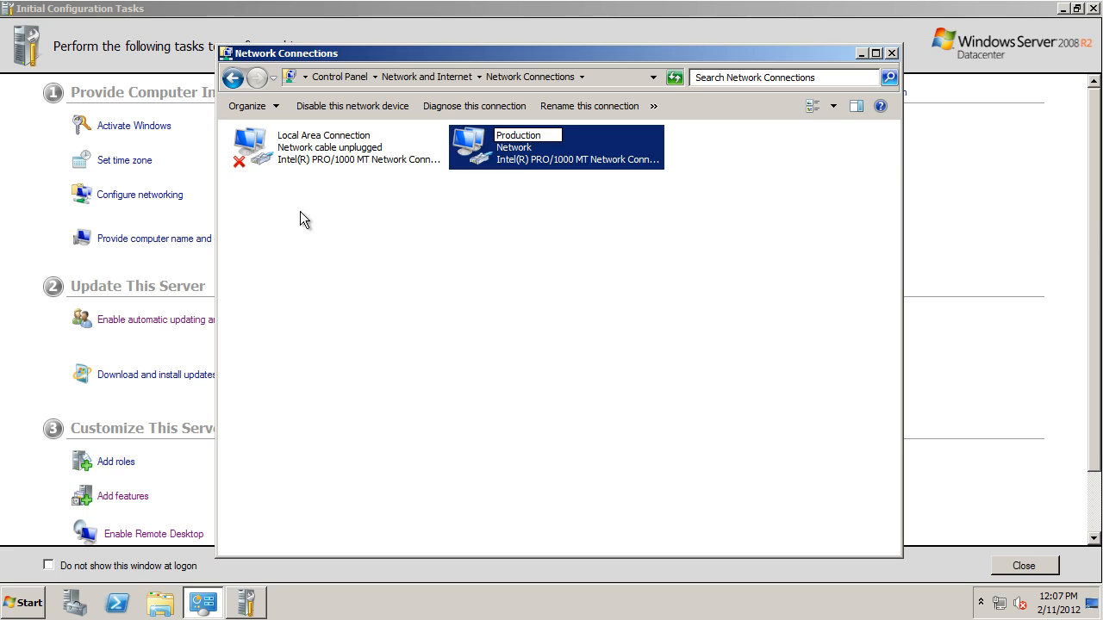
- Rename the unplugged Local Area Connection adapter as MGMT
{"action": "left_click", "coordinate": [343, 149]}
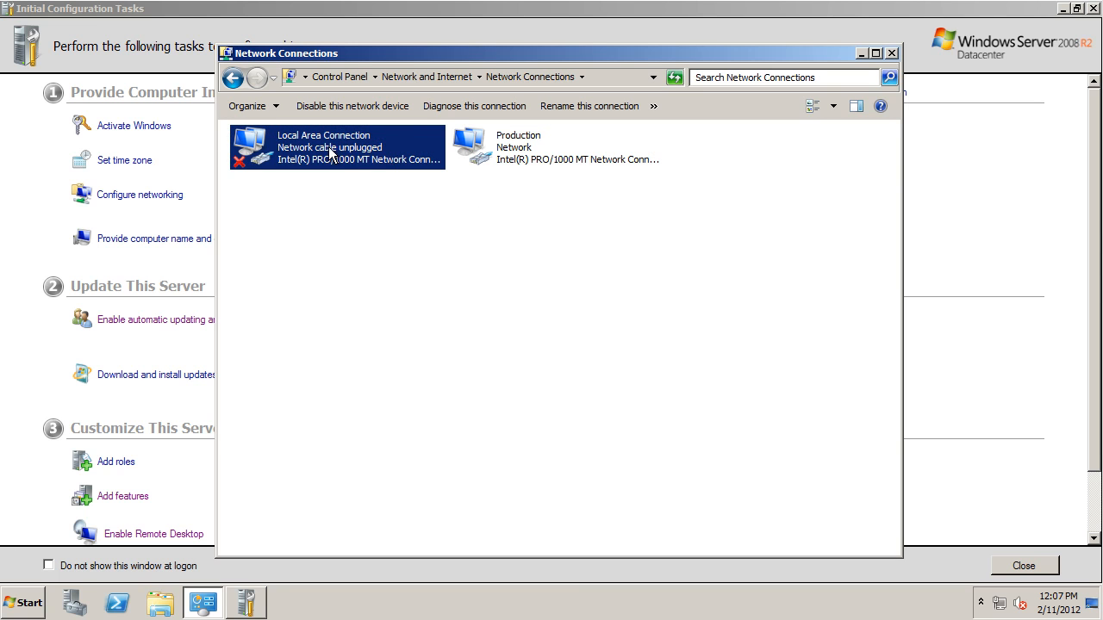
{"action": "left_click", "coordinate": [384, 140]}
{"action": "right_click", "coordinate": [381, 140]}
{"action": "left_click", "coordinate": [373, 134]}
{"action": "left_click", "coordinate": [373, 136]}
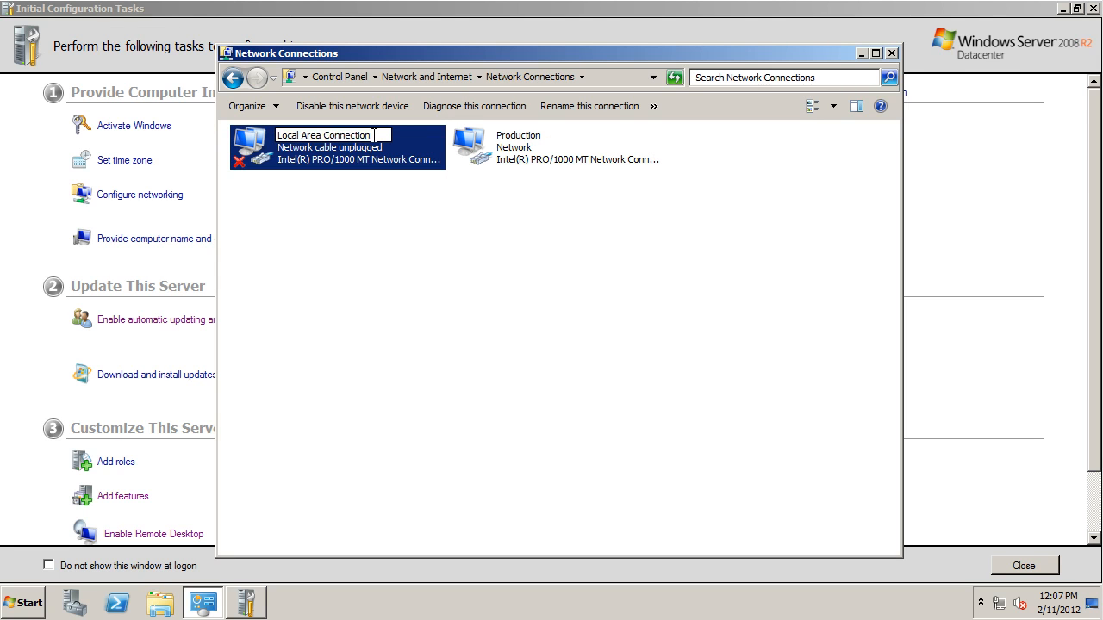
{"action": "type", "text": "MGMT"}
{"action": "left_click", "coordinate": [533, 342]}
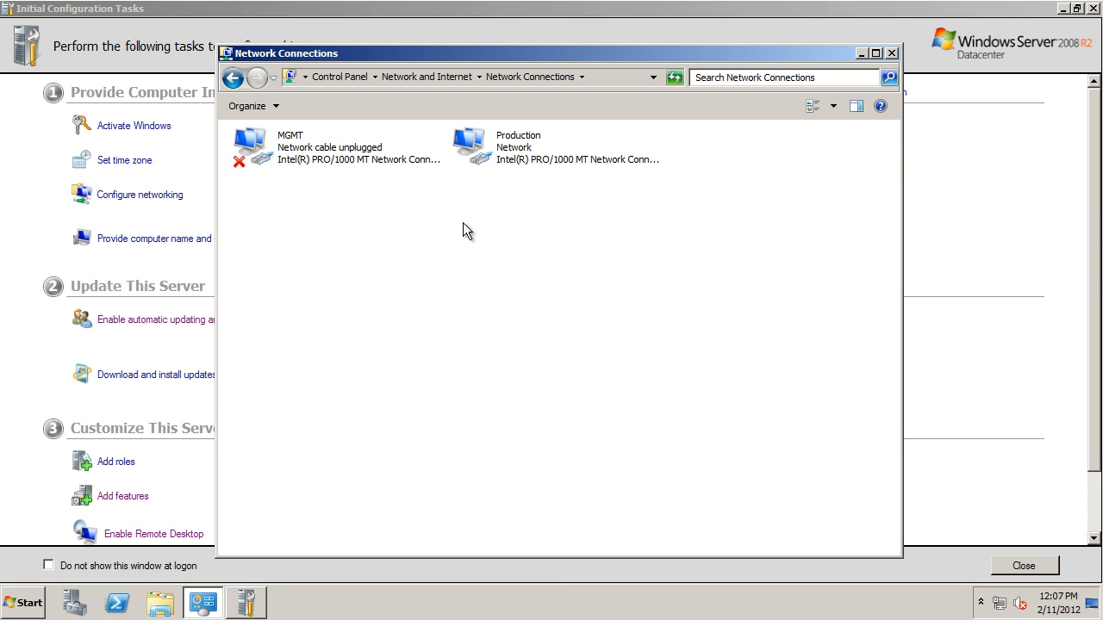
- Open the Run dialog in the guest system
{"action": "left_click", "coordinate": [35, 605]}
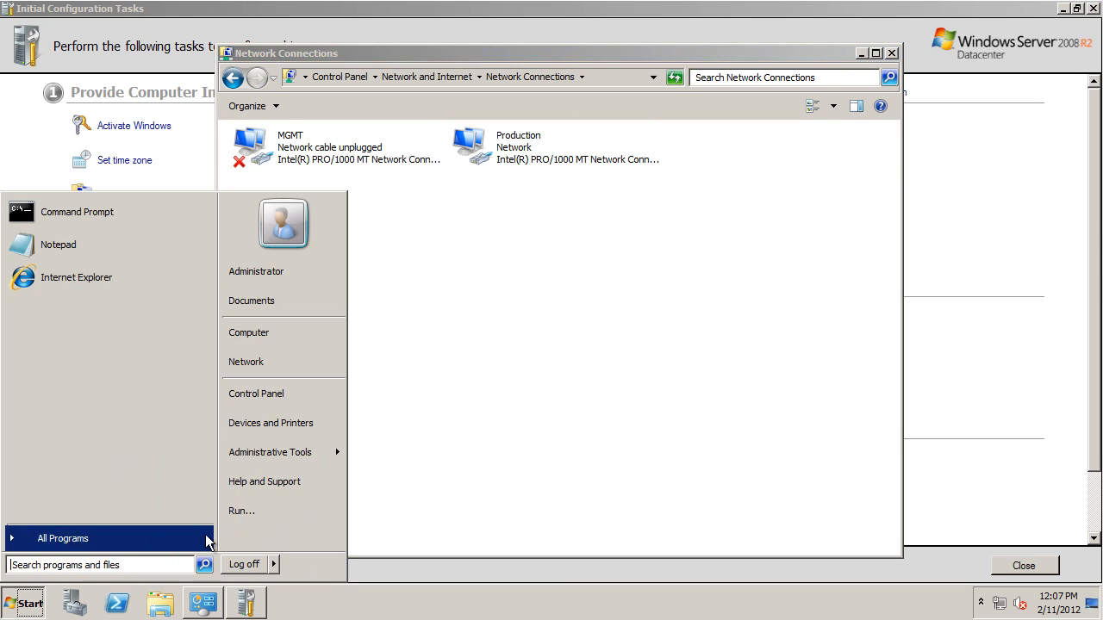
{"action": "left_click", "coordinate": [246, 515]}
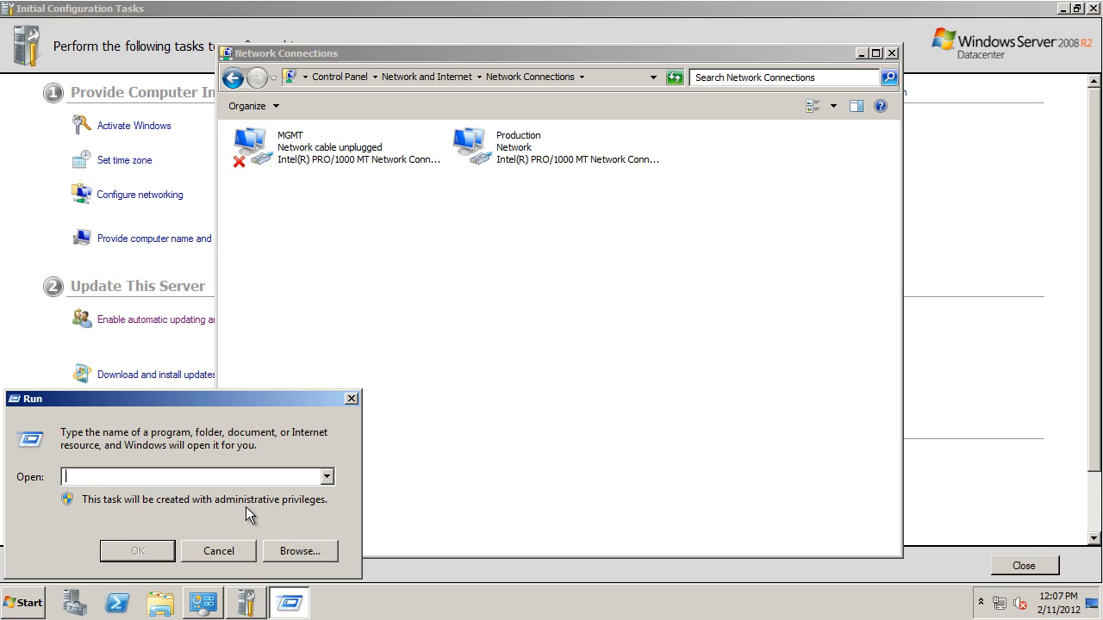
{"action": "type", "text": "cmd"}
{"action": "key", "text": "BackSpace"}
{"action": "key", "text": "BackSpace"}
{"action": "key", "text": "BackSpace"}
- Open the folder C:\windows\System32\sysprep from the Run dialog
{"action": "type", "text": "C:\\"}
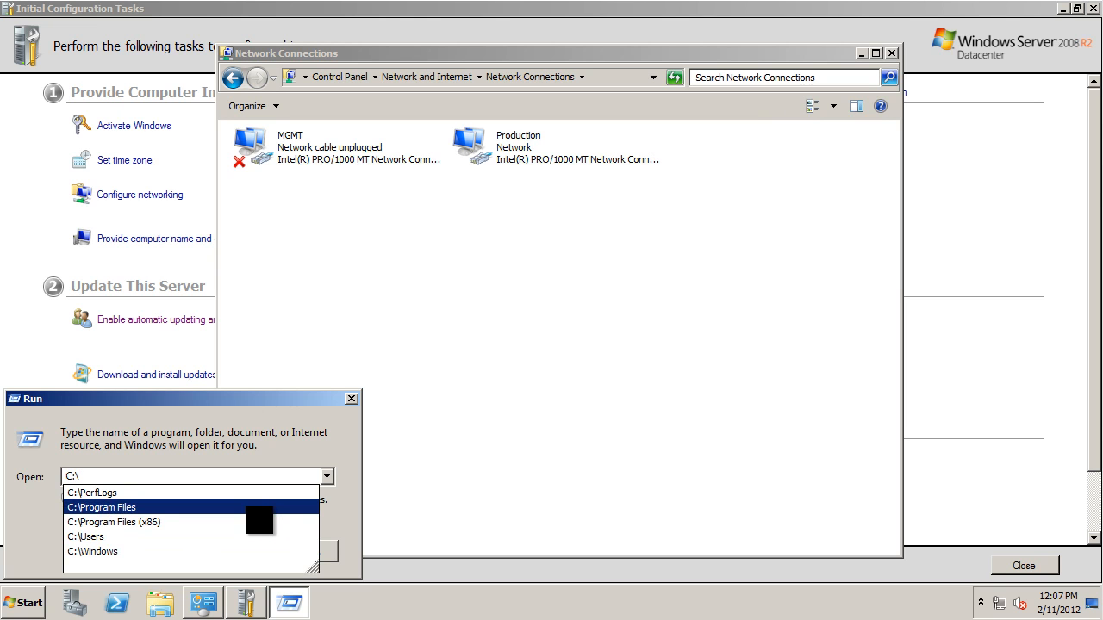
{"action": "type", "text": "windows\\"}
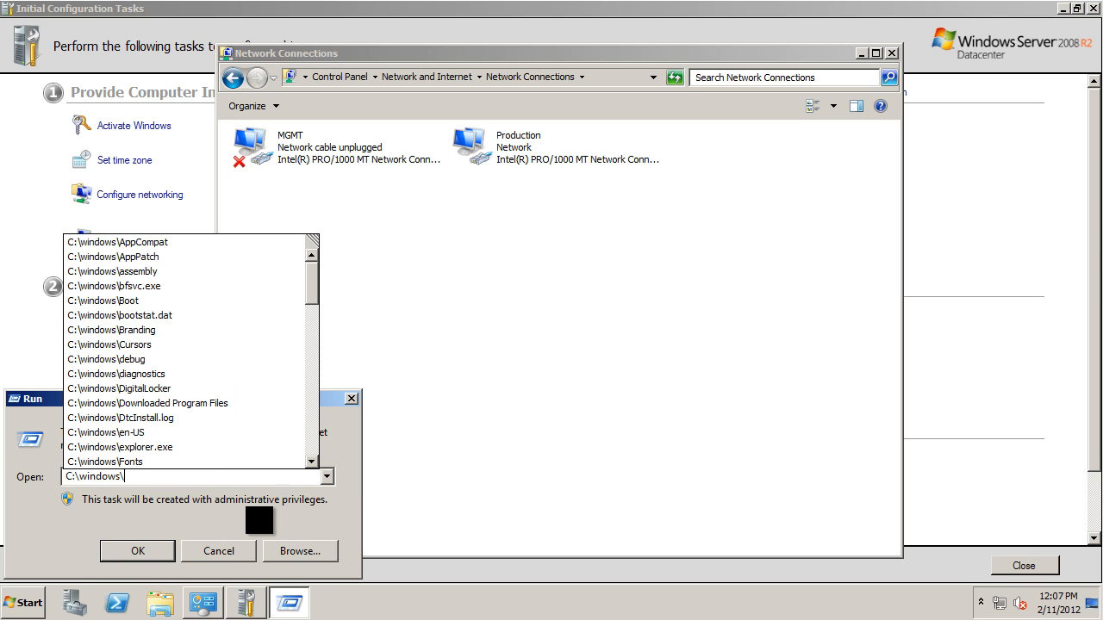
{"action": "type", "text": "s"}
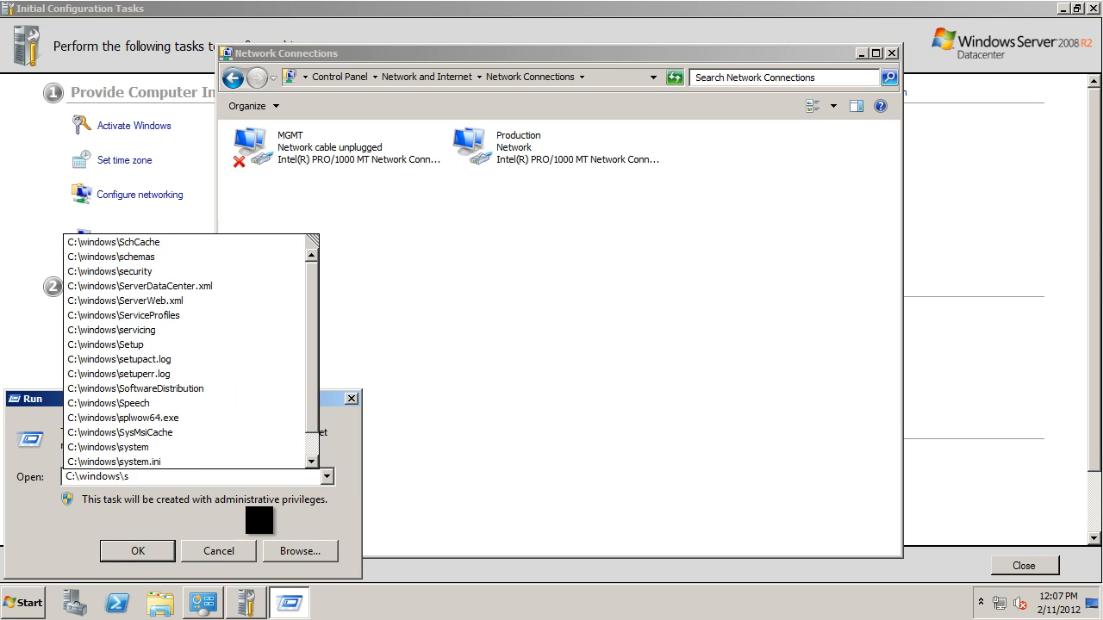
{"action": "type", "text": "ys"}
{"action": "key", "text": "Down"}
{"action": "key", "text": "Down"}
{"action": "key", "text": "Down"}
{"action": "key", "text": "Down"}
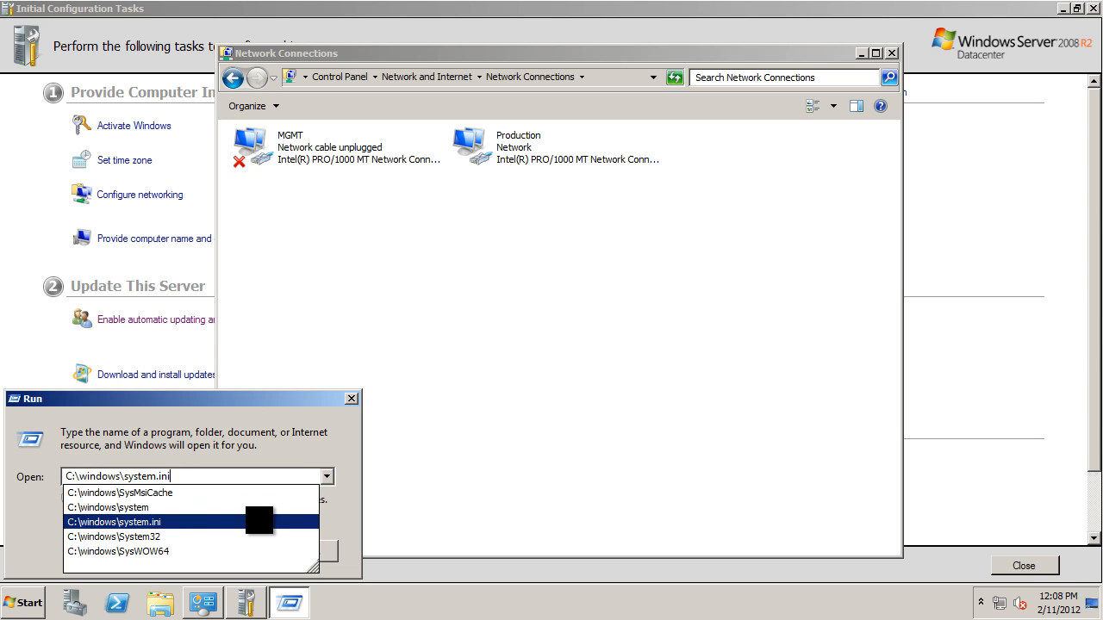
{"action": "type", "text": "\\s"}
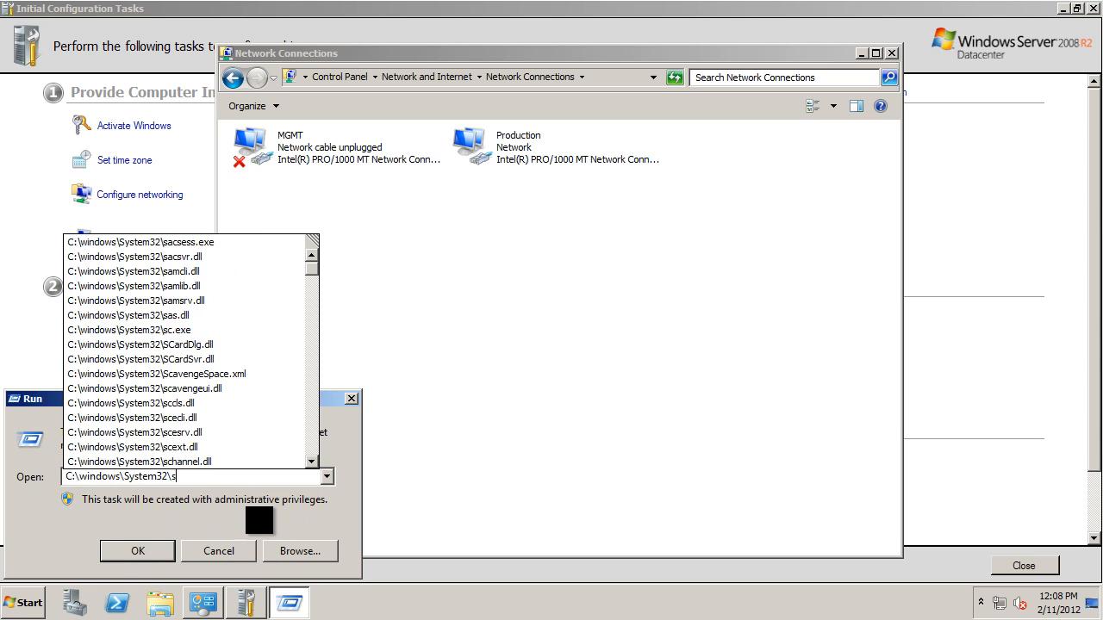
{"action": "type", "text": "ysp"}
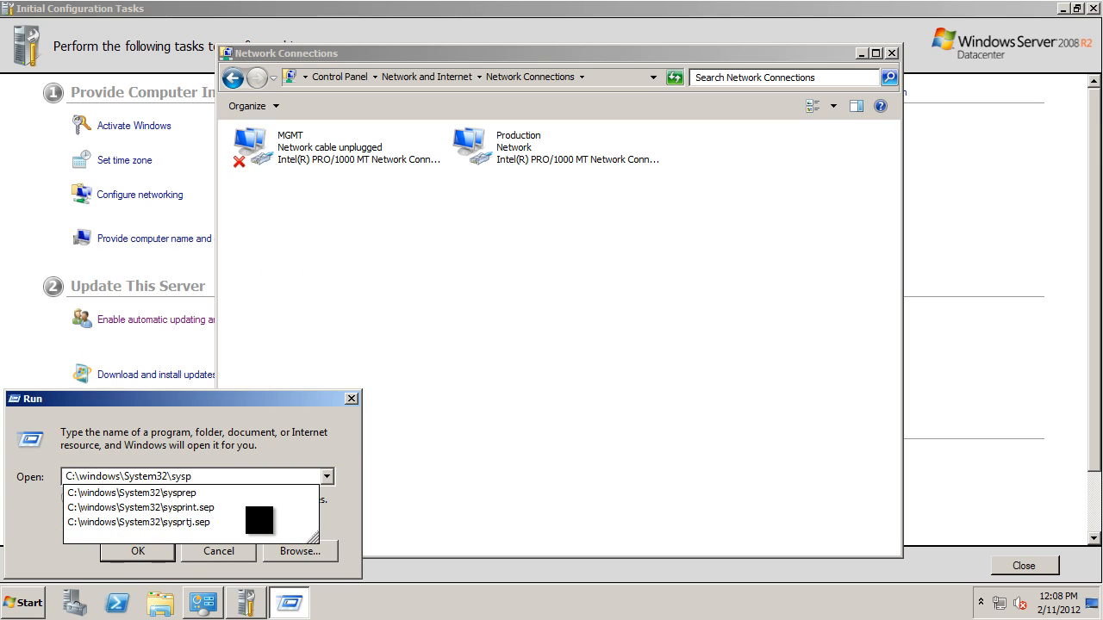
{"action": "key", "text": "Down"}
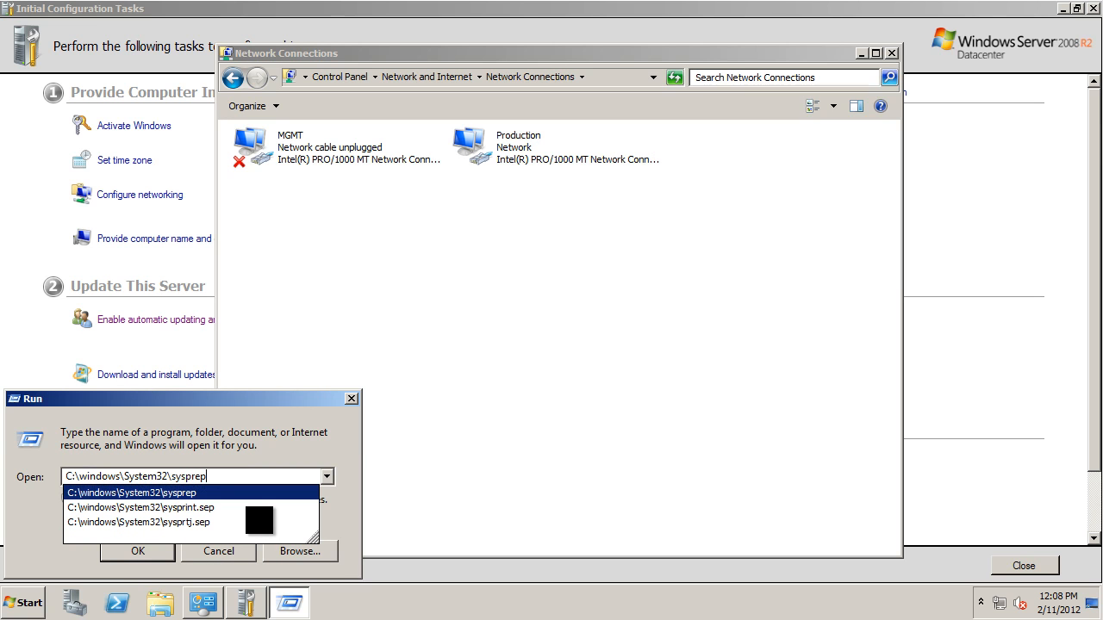
{"action": "key", "text": "Return"}
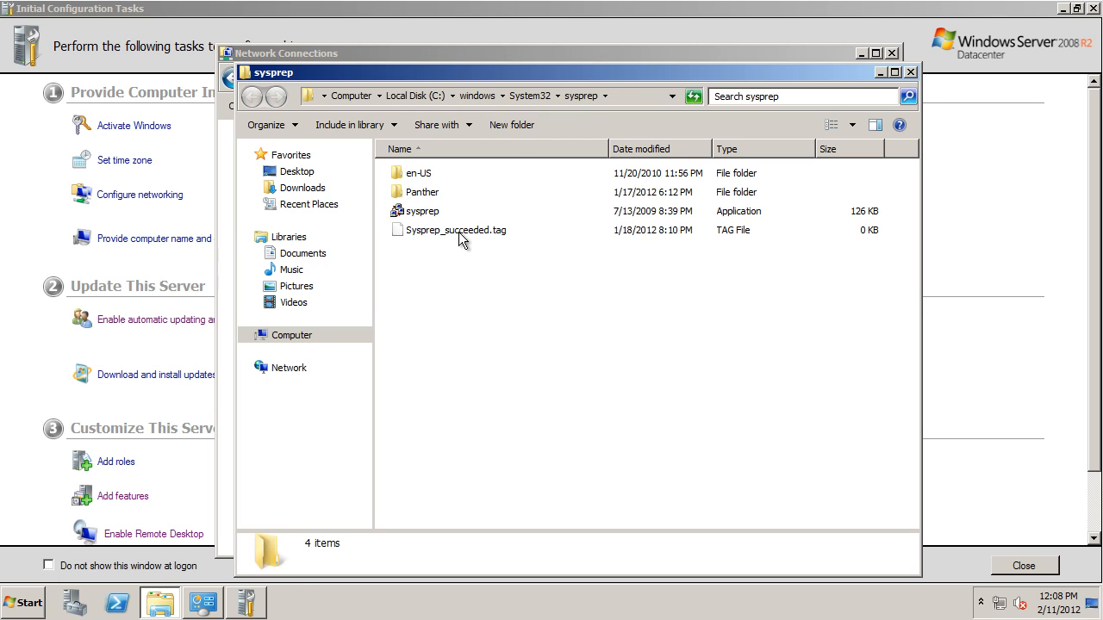
- Run the sysprep application with Enter System Out-of-Box Experience (OOBE), Generalize enabled and Shutdown as the shutdown option
{"action": "double_click", "coordinate": [424, 211]}
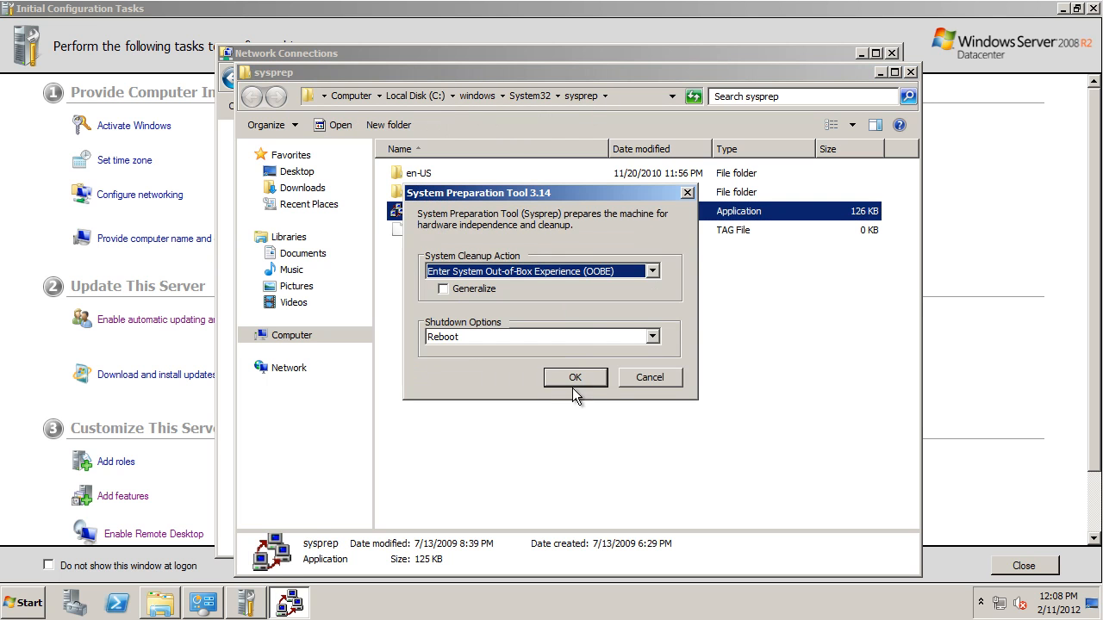
{"action": "left_click", "coordinate": [465, 290]}
{"action": "left_click", "coordinate": [524, 273]}
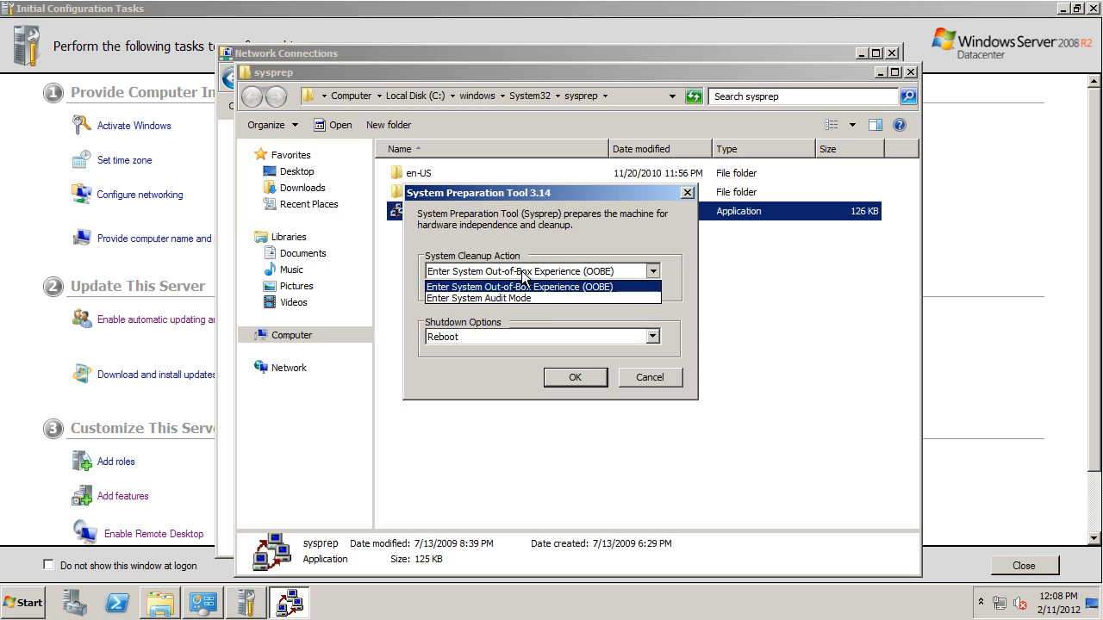
{"action": "left_click", "coordinate": [593, 287]}
{"action": "left_click", "coordinate": [599, 270]}
{"action": "left_click", "coordinate": [596, 270]}
{"action": "left_click", "coordinate": [534, 335]}
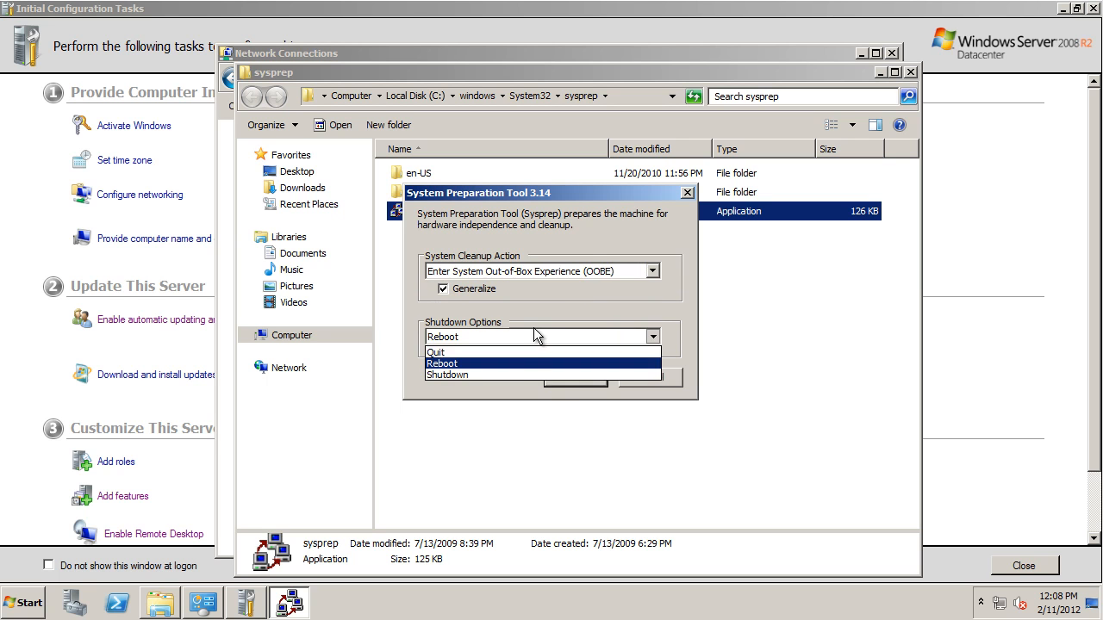
{"action": "left_click", "coordinate": [493, 374]}
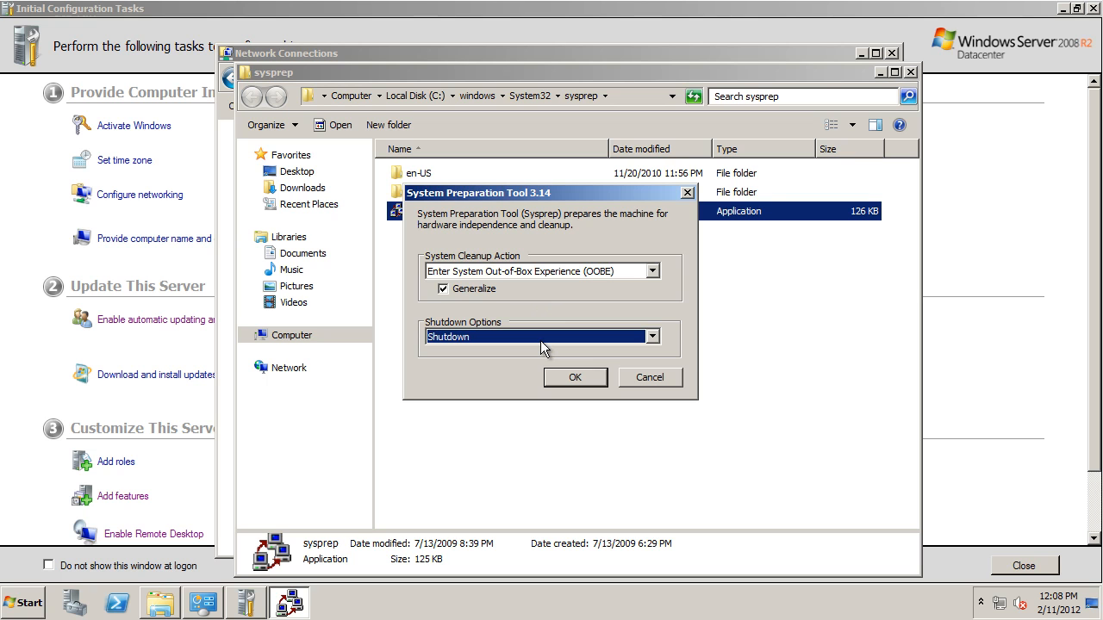
{"action": "left_click", "coordinate": [575, 378]}
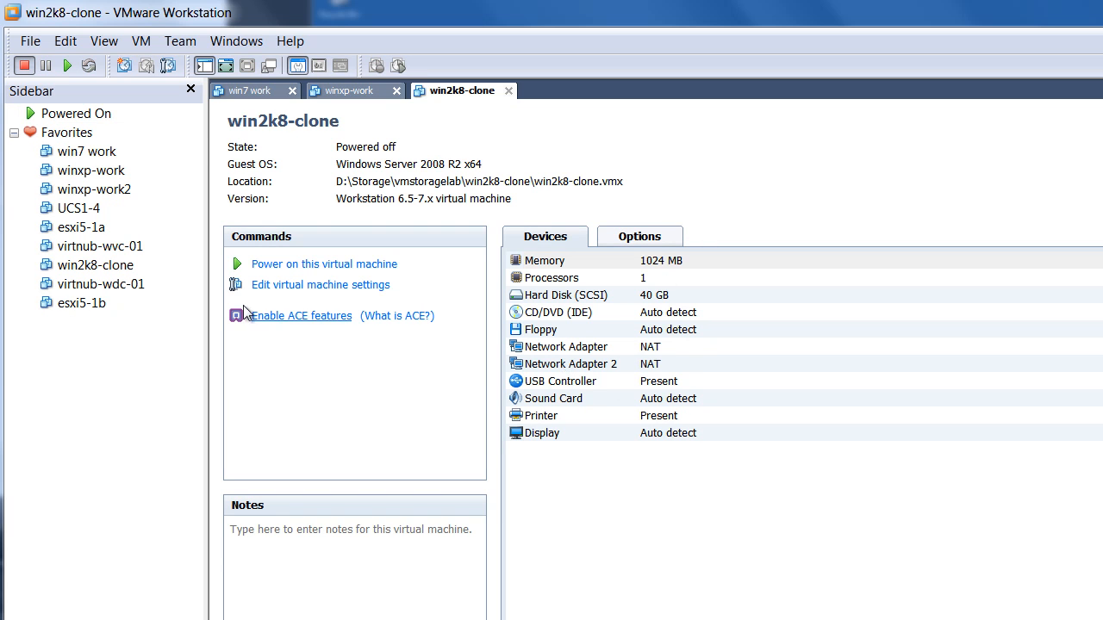
- Start cloning the win2k8-clone virtual machine from its current state and choose the clone type
{"action": "right_click", "coordinate": [123, 272]}
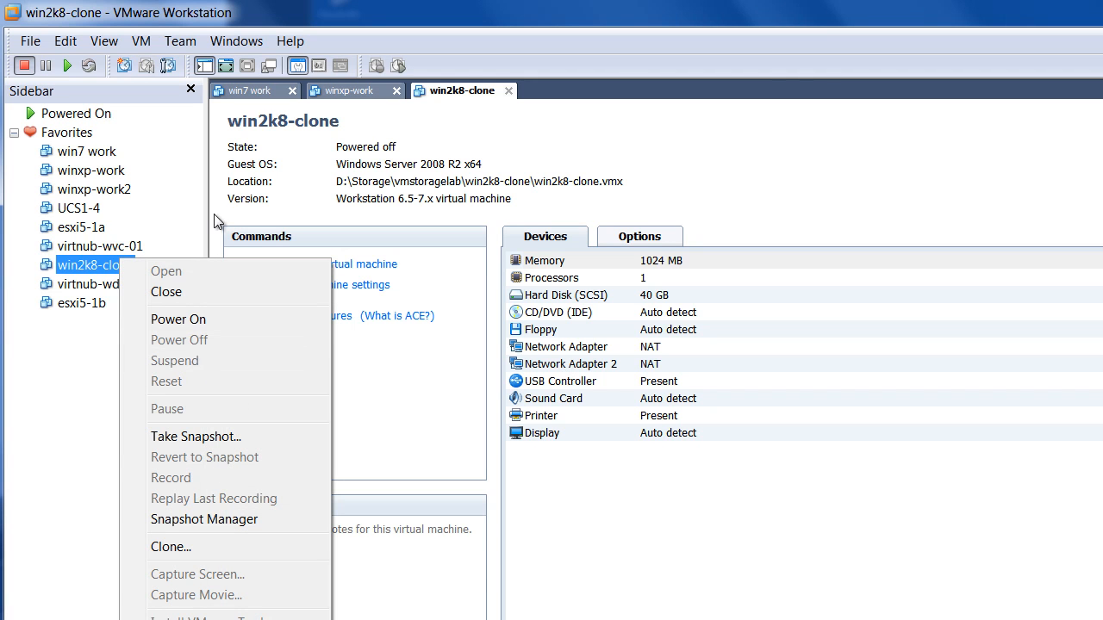
{"action": "left_click", "coordinate": [236, 547]}
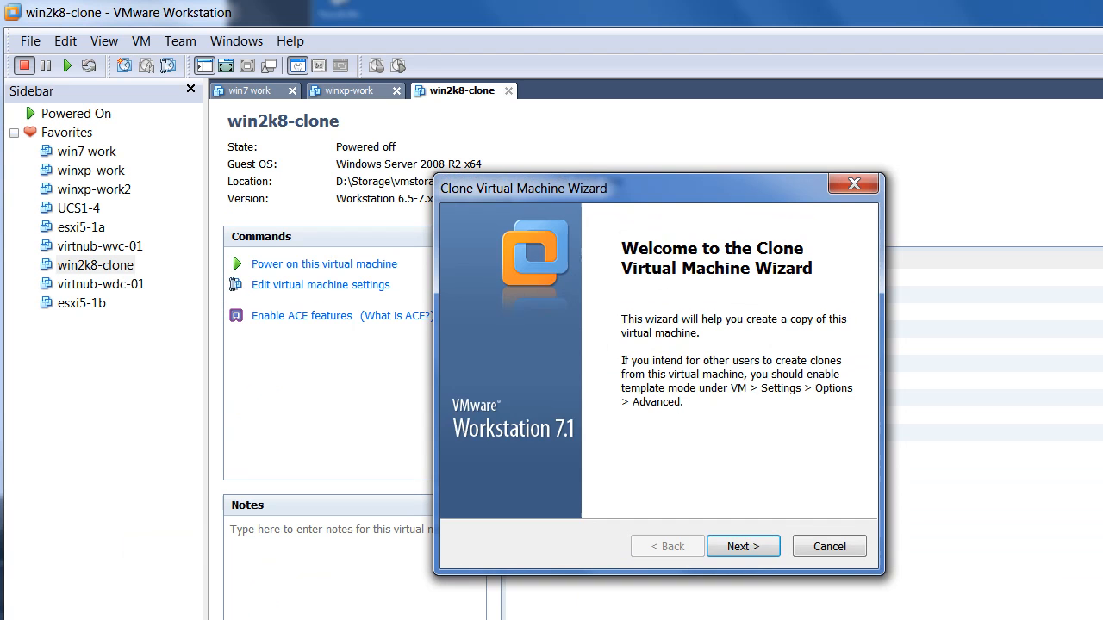
{"action": "left_click", "coordinate": [758, 547]}
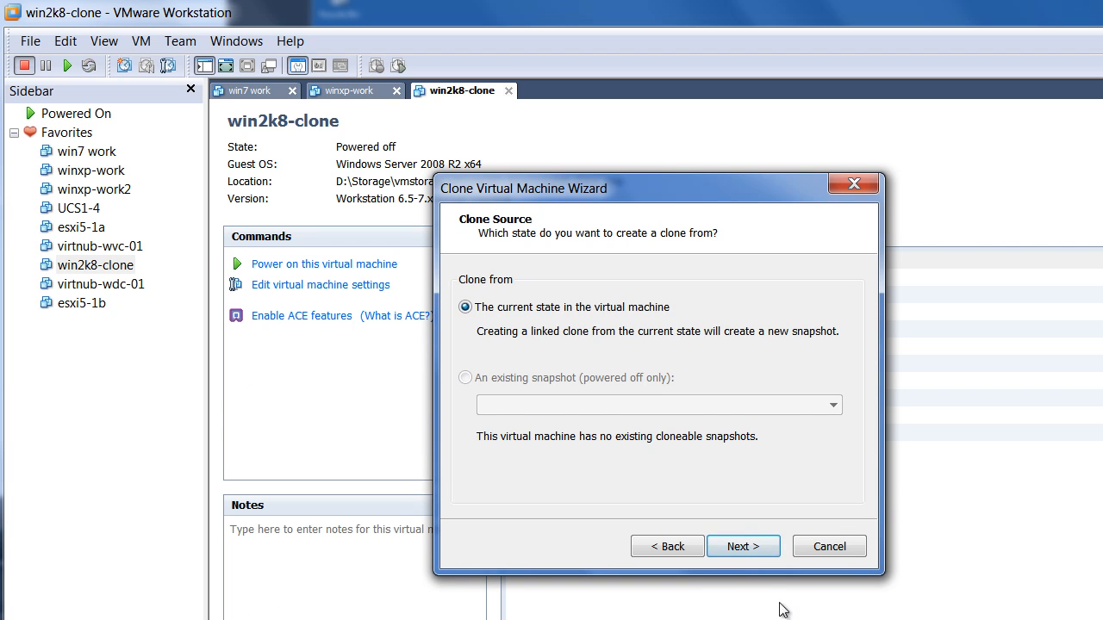
{"action": "left_click", "coordinate": [755, 545]}
{"action": "left_click", "coordinate": [511, 389]}
{"action": "left_click", "coordinate": [741, 546]}
- Browse for the new virtual machine's location and expand Storage\vmstoragelab on drive D
{"action": "left_click", "coordinate": [820, 367]}
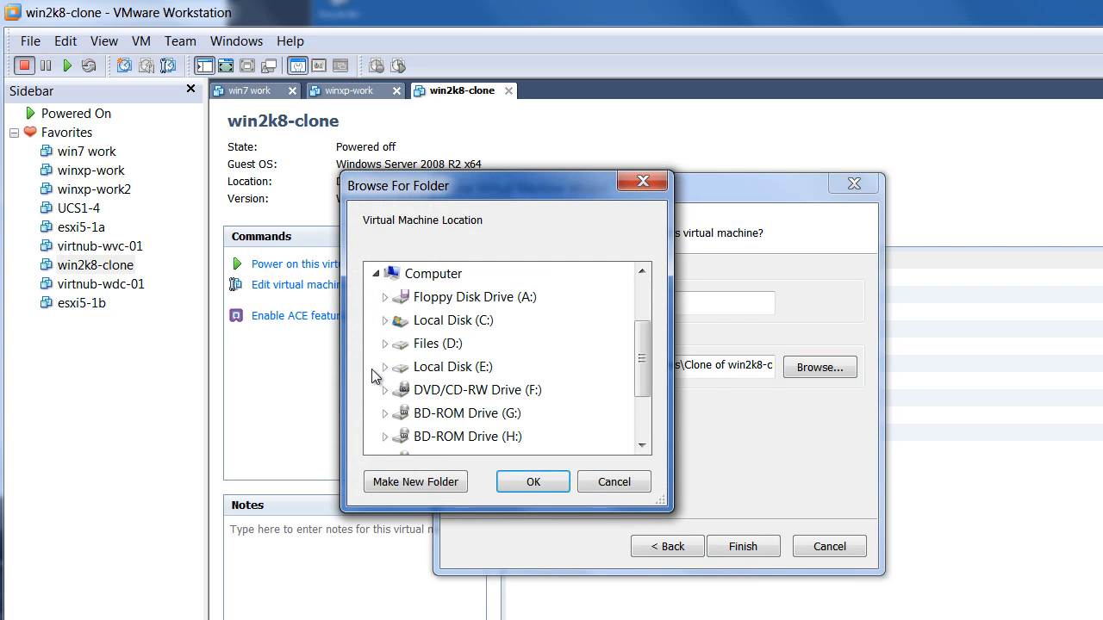
{"action": "scroll", "coordinate": [451, 414], "scroll_direction": "down", "scroll_amount": 4}
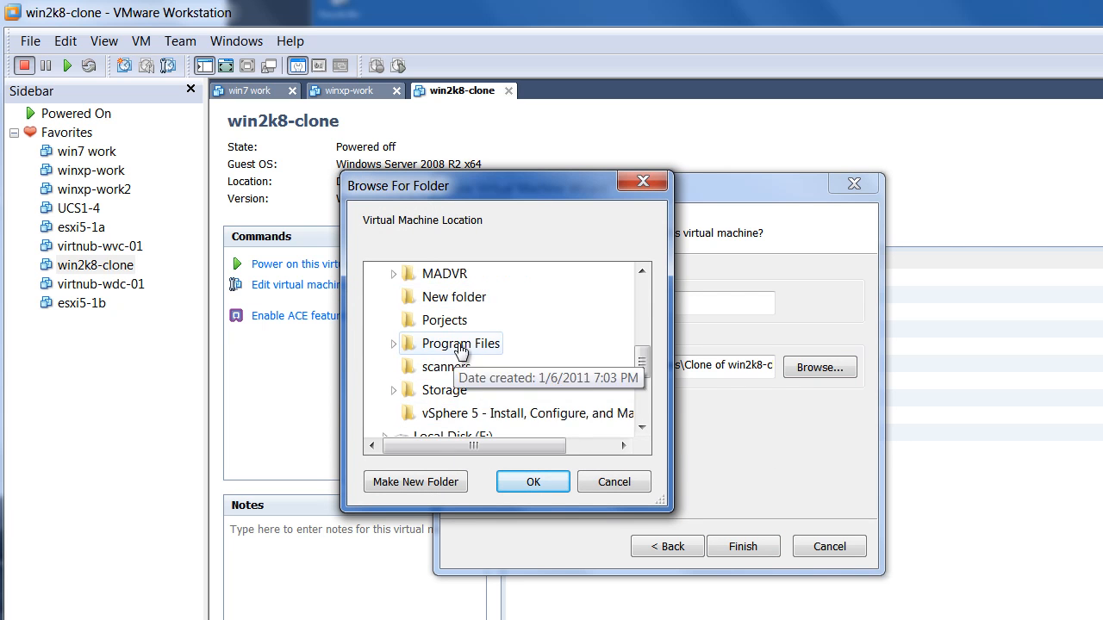
{"action": "double_click", "coordinate": [412, 391]}
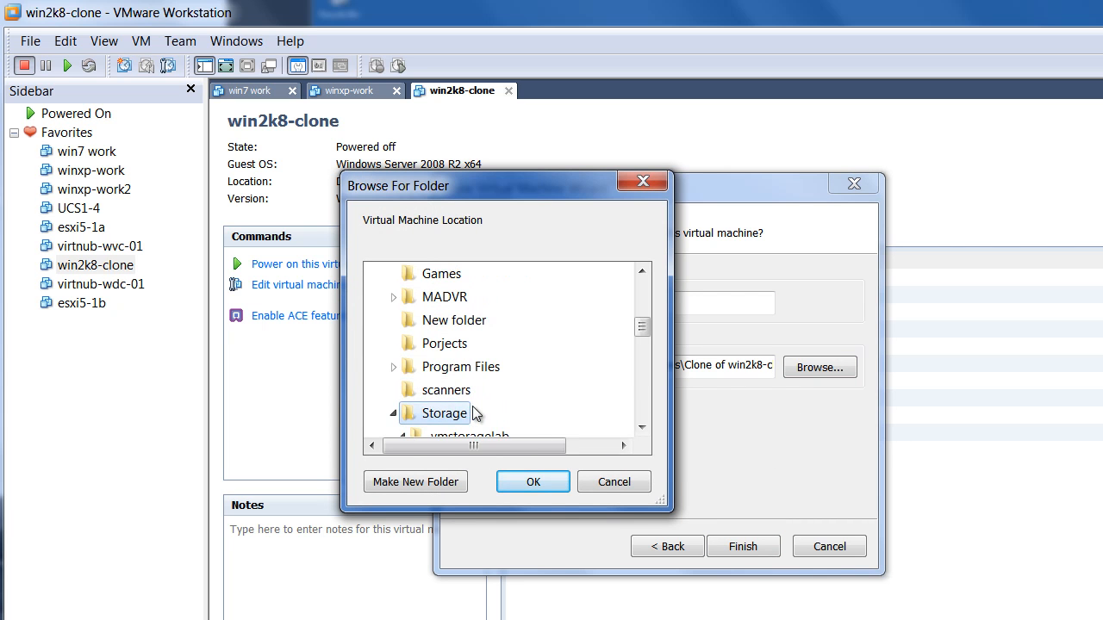
{"action": "left_click", "coordinate": [487, 431]}
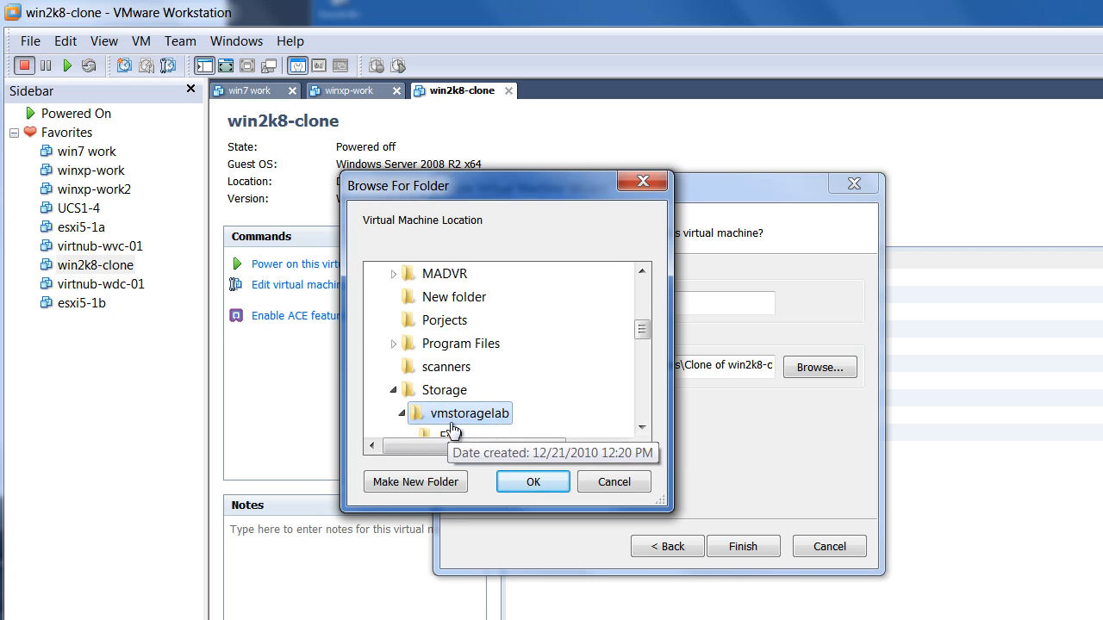
{"action": "scroll", "coordinate": [493, 420], "scroll_direction": "down", "scroll_amount": 2}
{"action": "scroll", "coordinate": [495, 420], "scroll_direction": "down", "scroll_amount": 1}
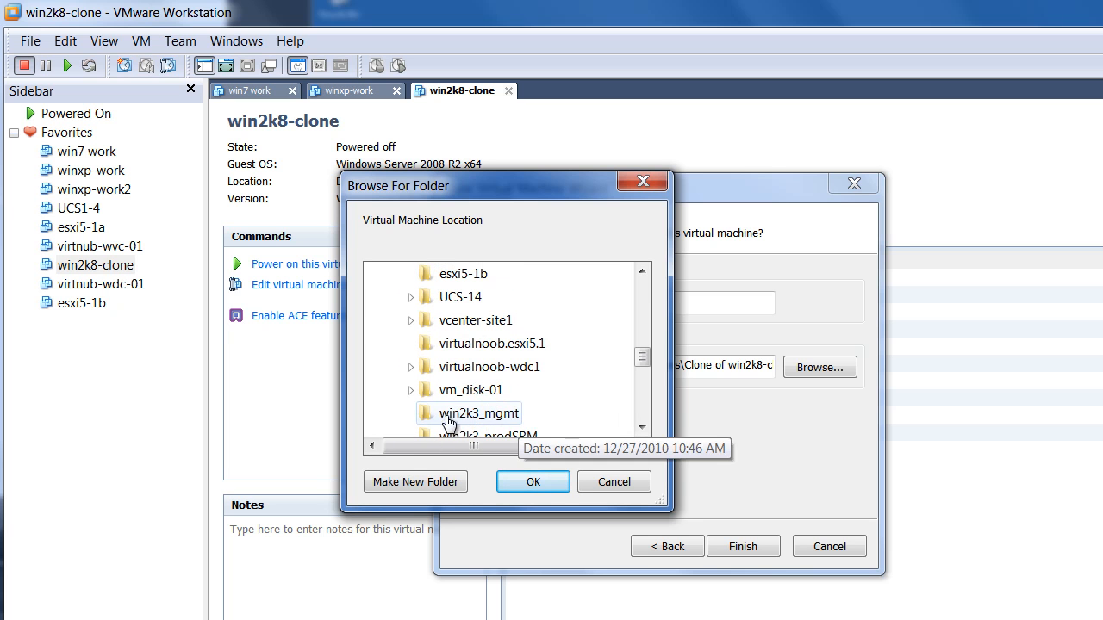
{"action": "scroll", "coordinate": [491, 426], "scroll_direction": "down", "scroll_amount": 1}
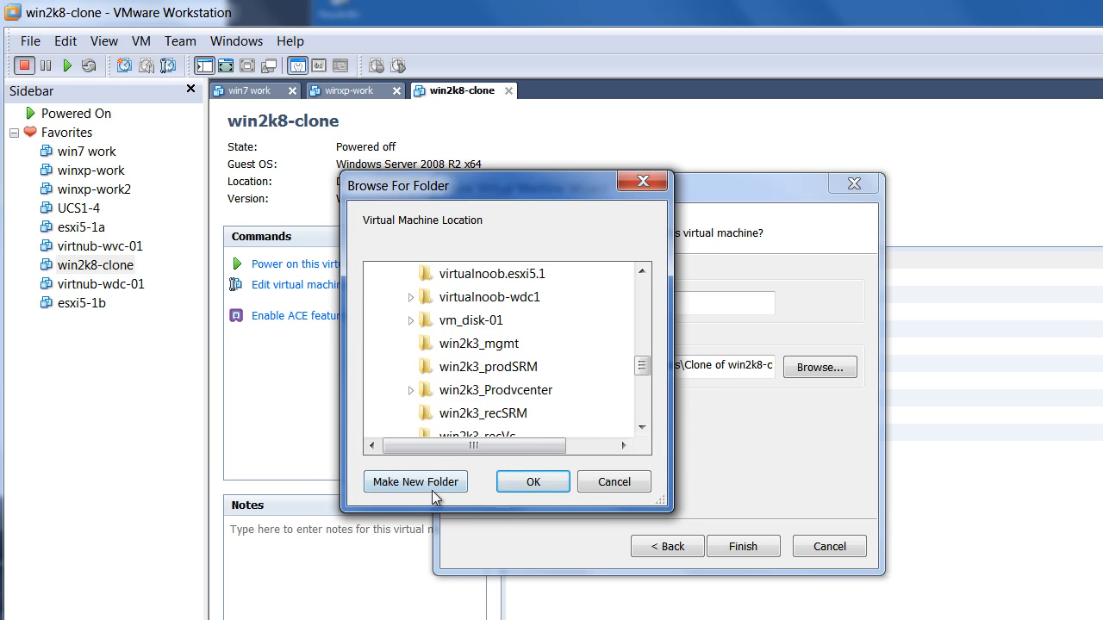
{"action": "scroll", "coordinate": [488, 349], "scroll_direction": "up", "scroll_amount": 3}
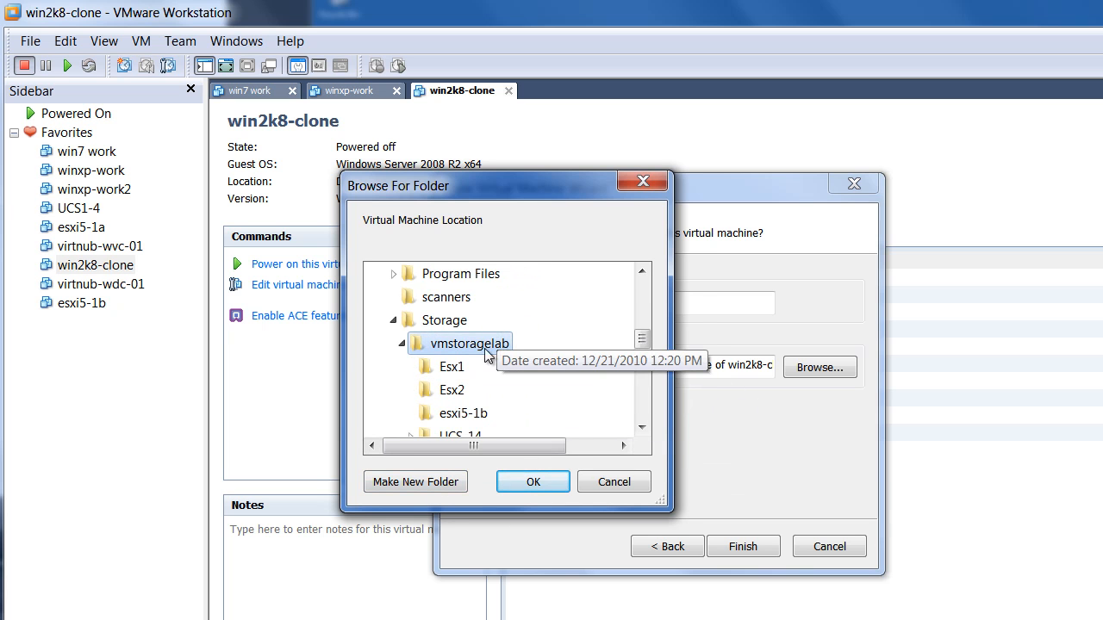
- Create a new folder inside vmstoragelab and name it virtnub-wvc-02
{"action": "left_click", "coordinate": [483, 344]}
{"action": "left_click", "coordinate": [416, 482]}
{"action": "scroll", "coordinate": [559, 373], "scroll_direction": "down", "scroll_amount": 4}
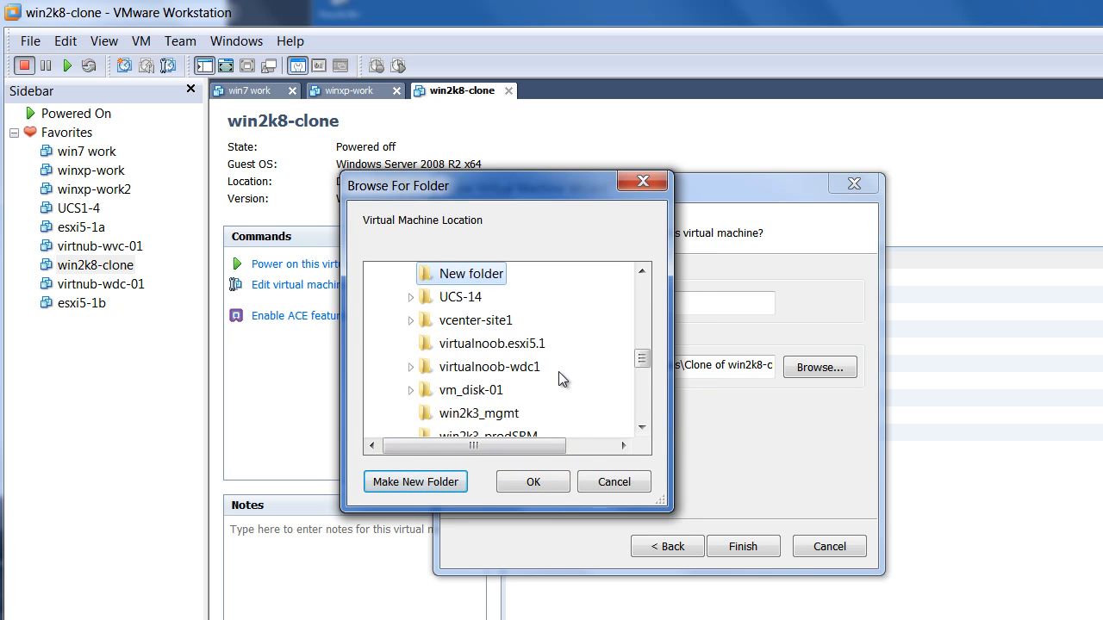
{"action": "scroll", "coordinate": [551, 373], "scroll_direction": "up", "scroll_amount": 4}
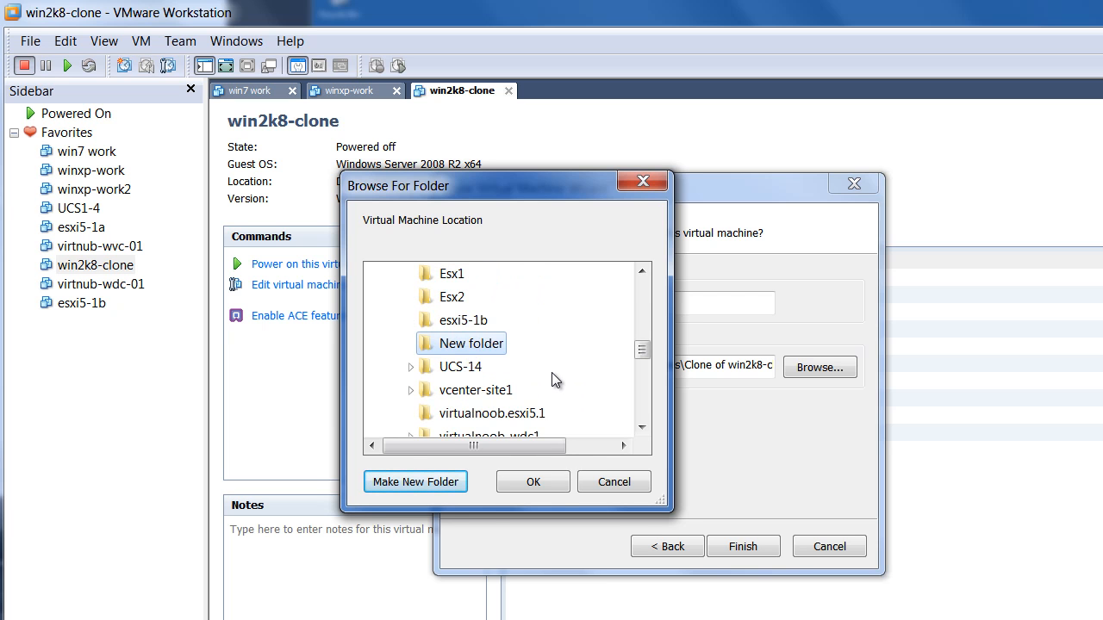
{"action": "right_click", "coordinate": [470, 344]}
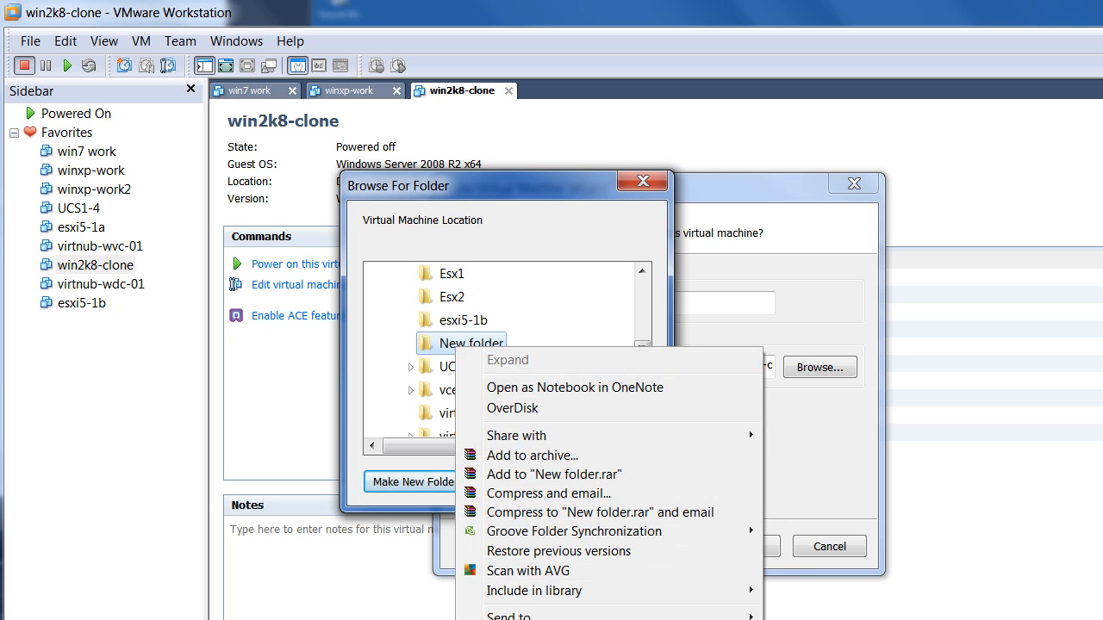
{"action": "key", "text": "m"}
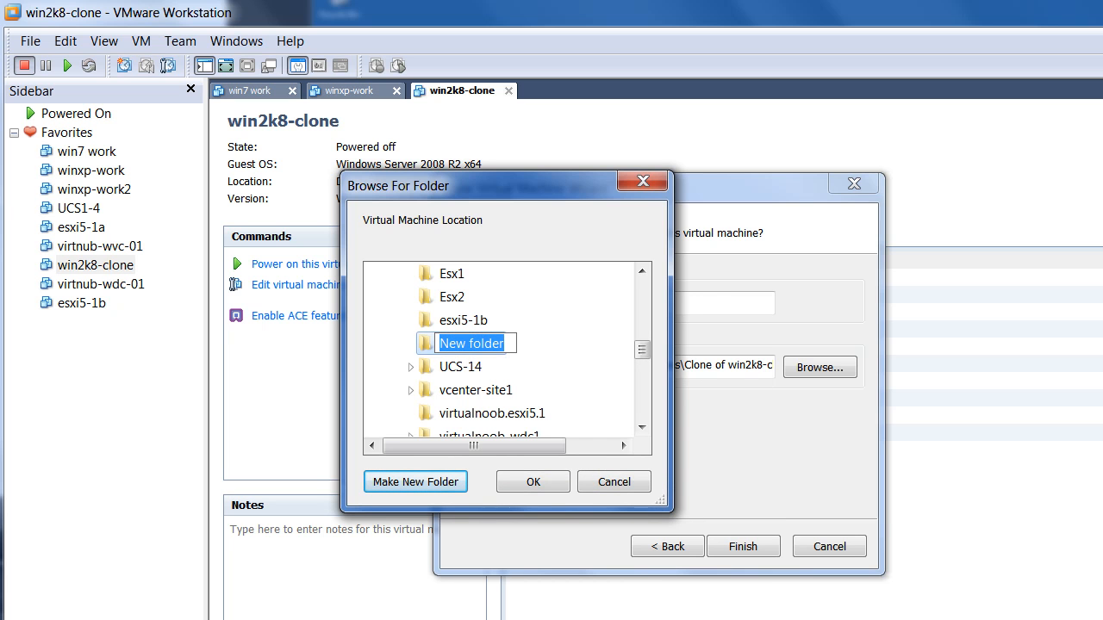
{"action": "type", "text": "virtnu"}
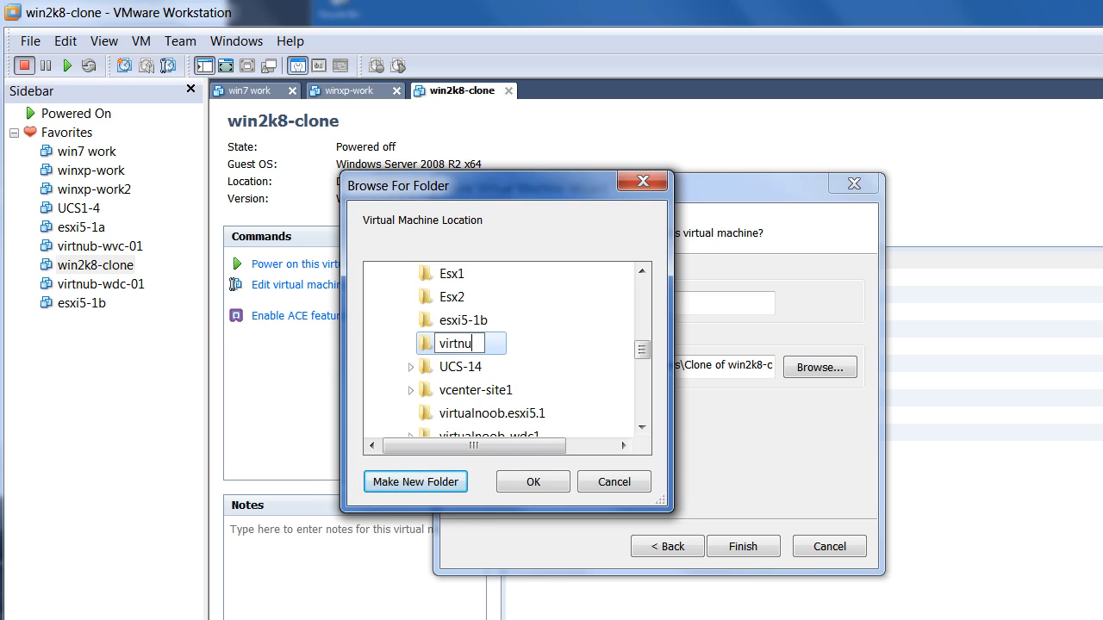
{"action": "type", "text": "b-wvc-0"}
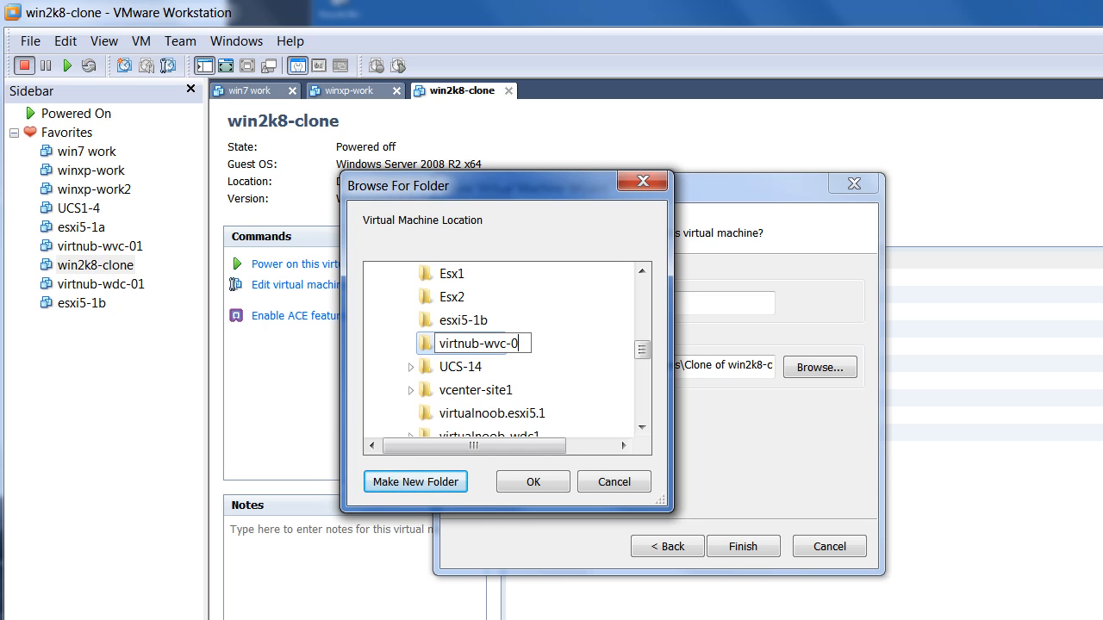
{"action": "type", "text": "2"}
- Accept the virtnub-wvc-02 folder as the clone's location and start the cloning
{"action": "left_click", "coordinate": [532, 483]}
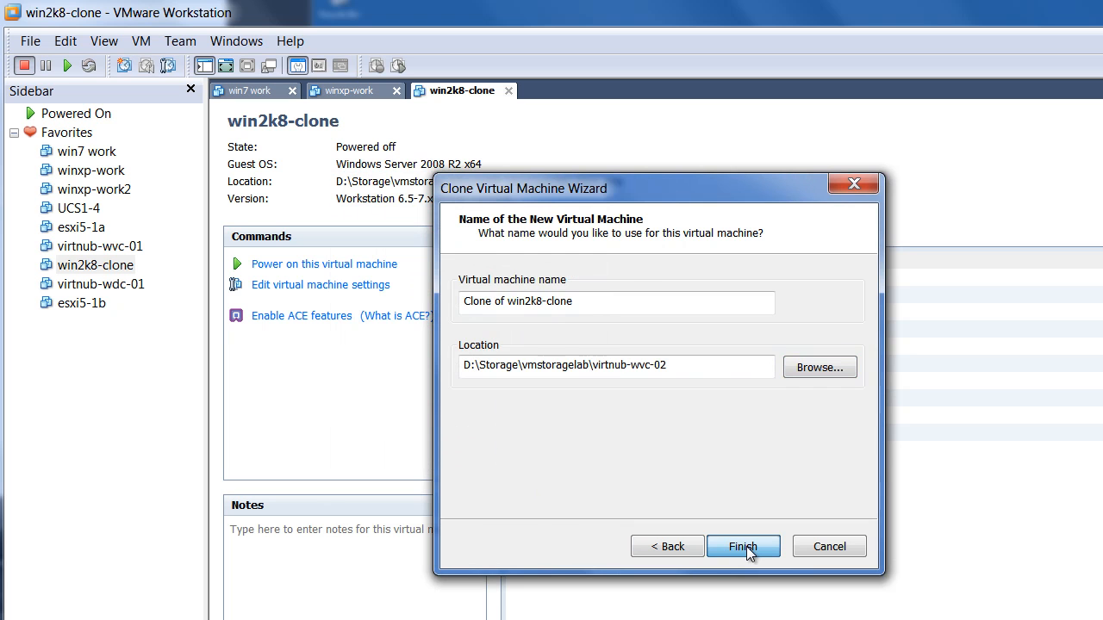
{"action": "left_click", "coordinate": [746, 546]}
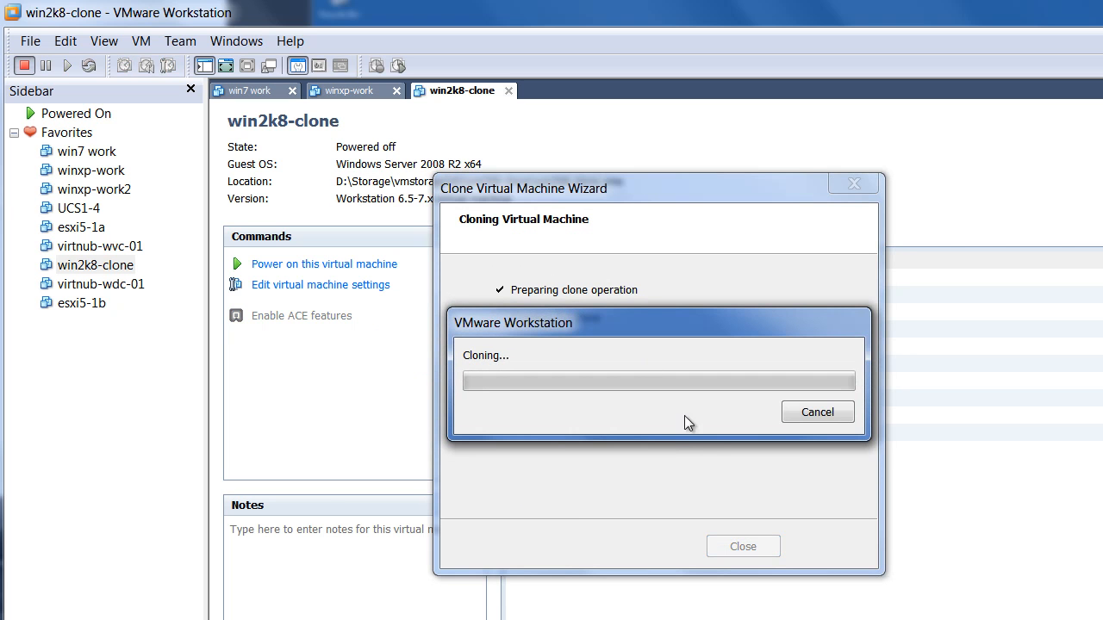